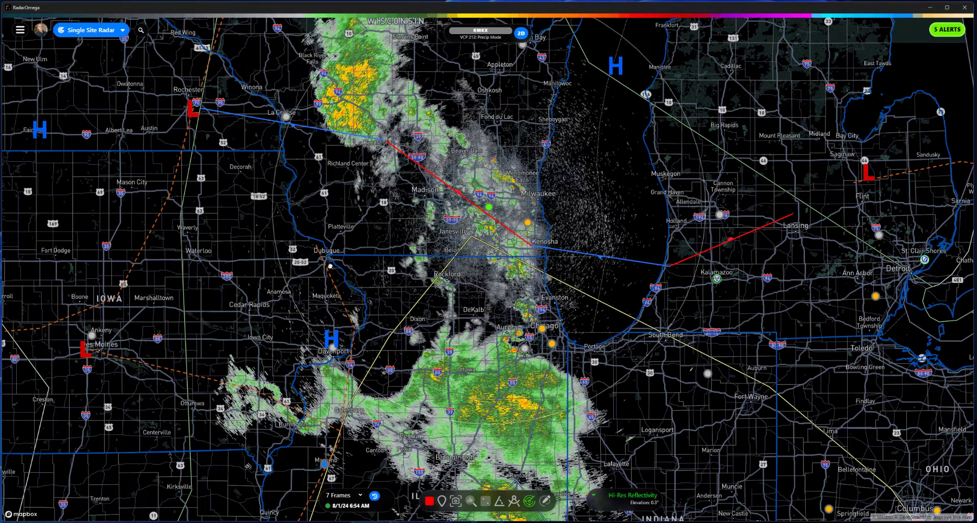
Pan the map south over central Illinois, then back north to frame Chicago and southern Wisconsin
drag(354, 347, 300, 187)
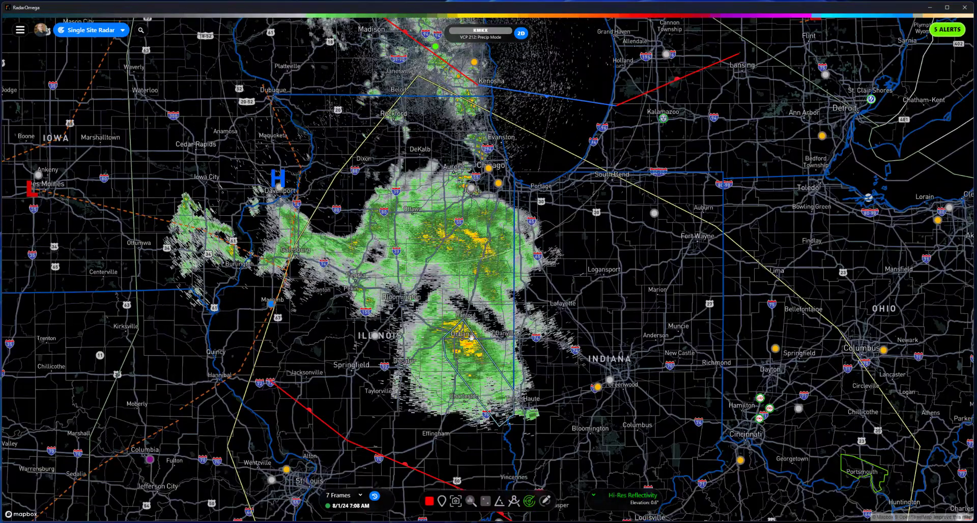
drag(438, 251, 428, 326)
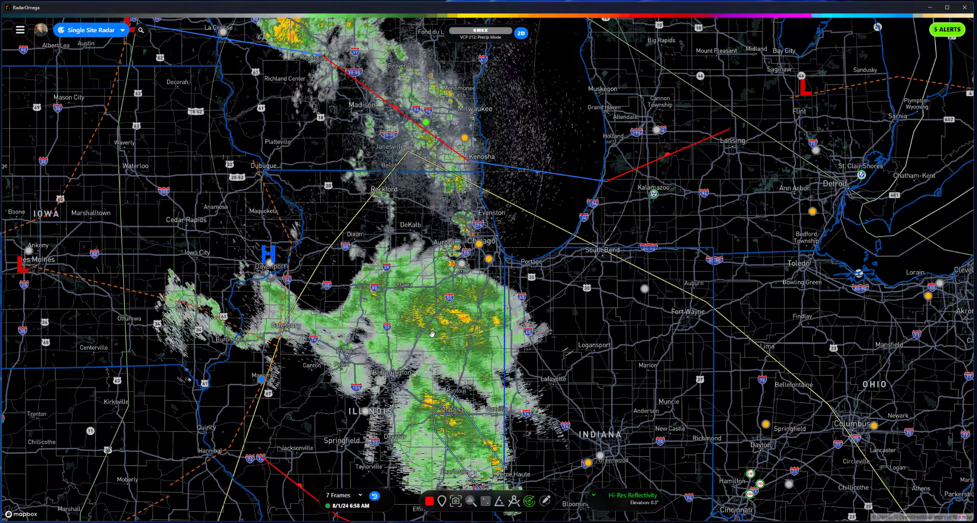
drag(375, 264, 409, 296)
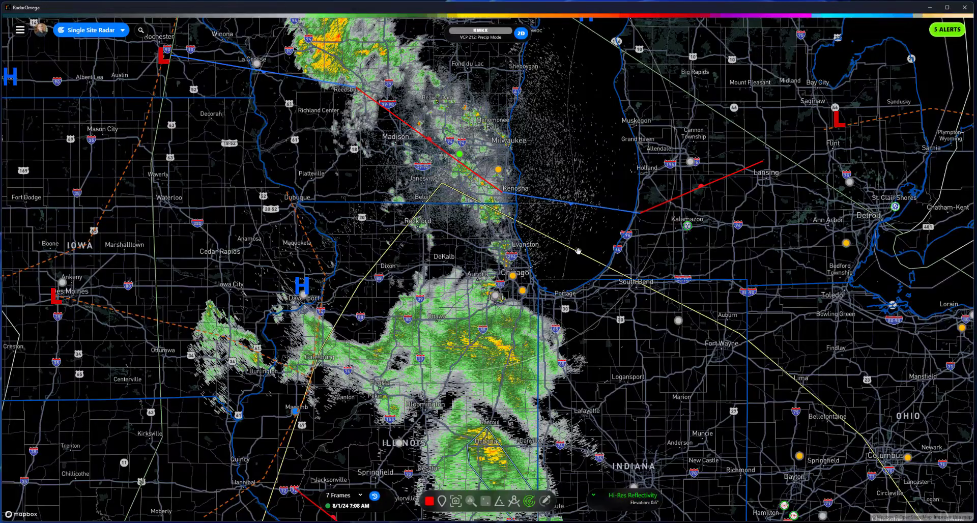
click(116, 35)
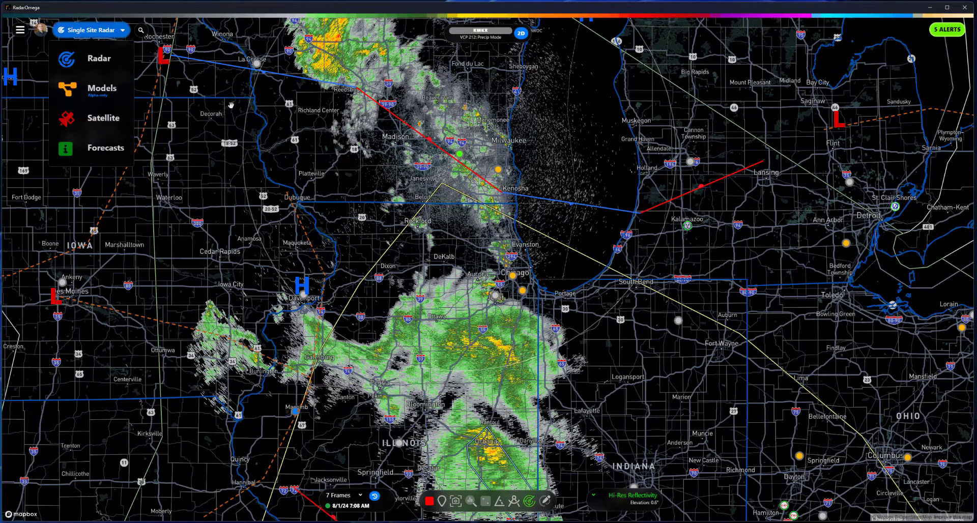
drag(263, 169, 370, 204)
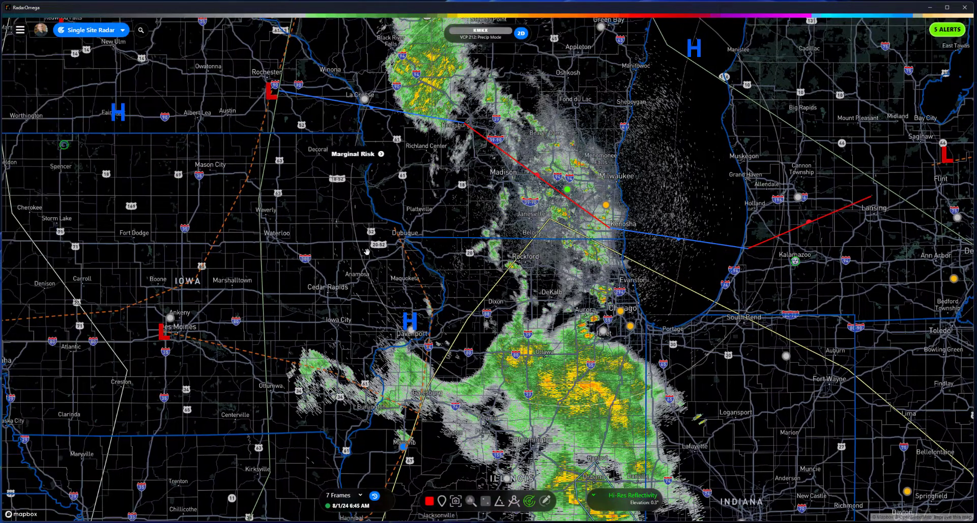
scroll(360, 248, down, 3)
drag(320, 285, 496, 275)
scroll(496, 275, down, 3)
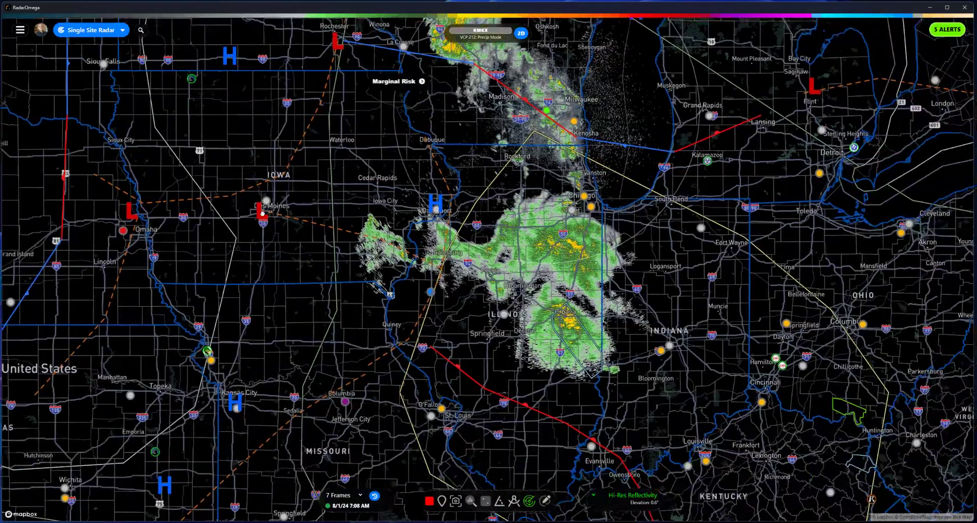
scroll(463, 318, down, 2)
drag(464, 317, 687, 303)
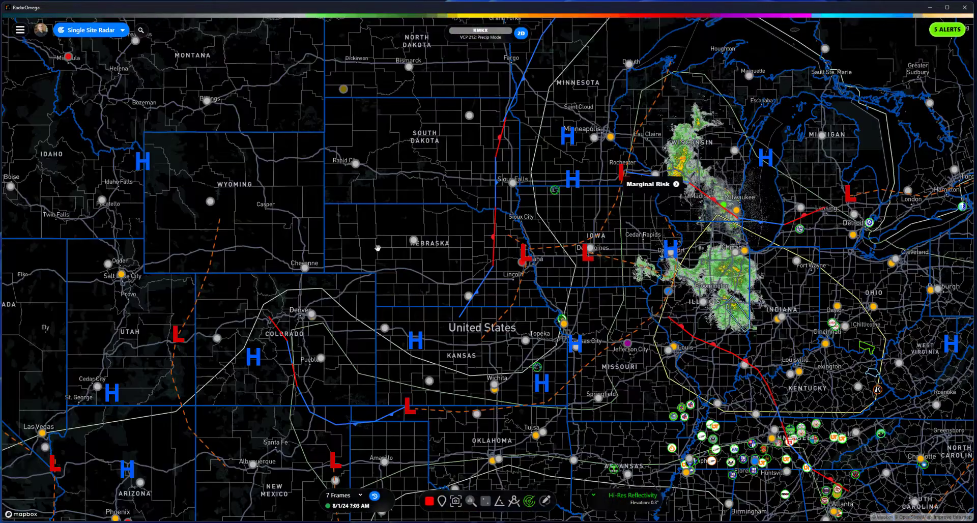
drag(362, 204, 713, 339)
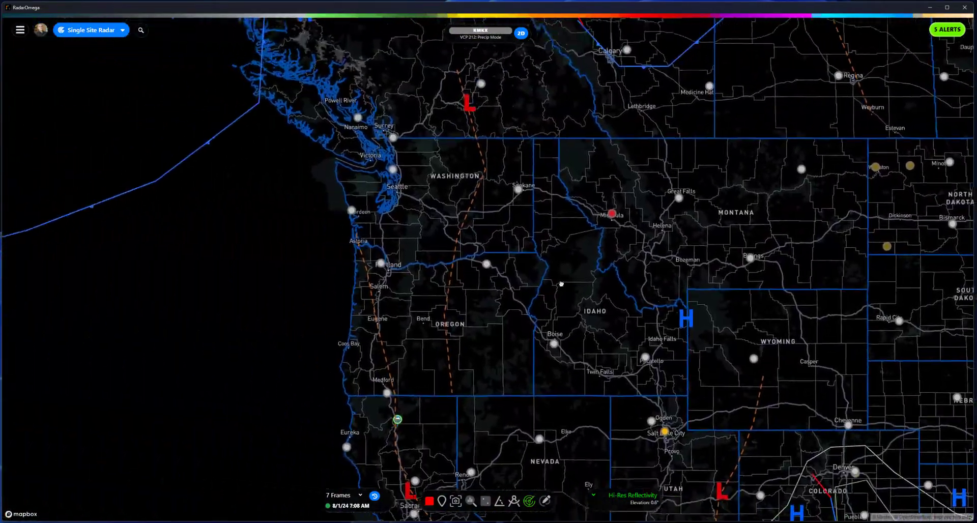
drag(561, 284, 342, 241)
drag(669, 224, 458, 232)
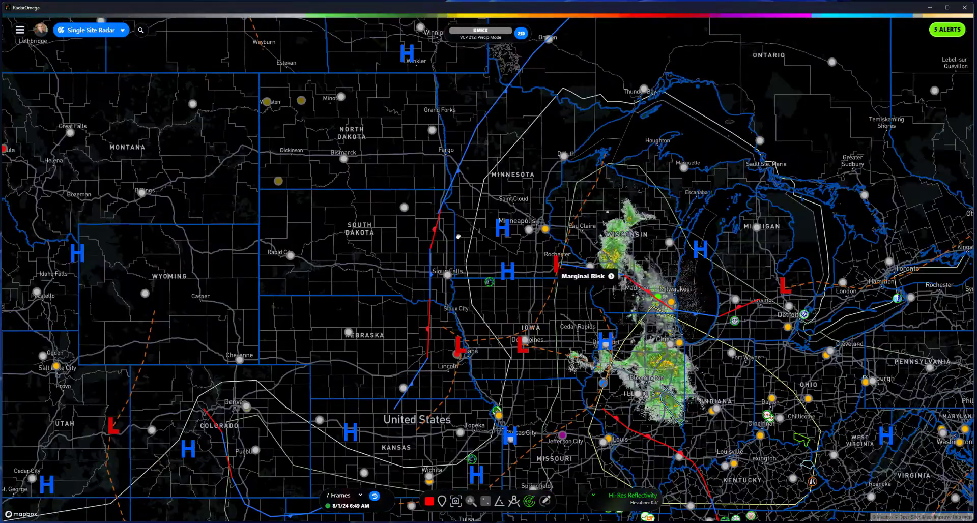
drag(346, 219, 319, 181)
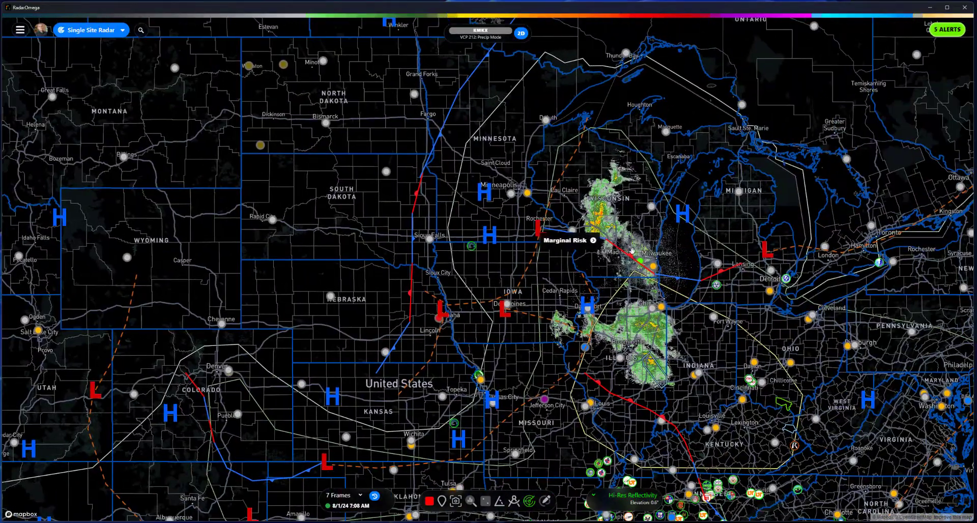
scroll(669, 274, up, 5)
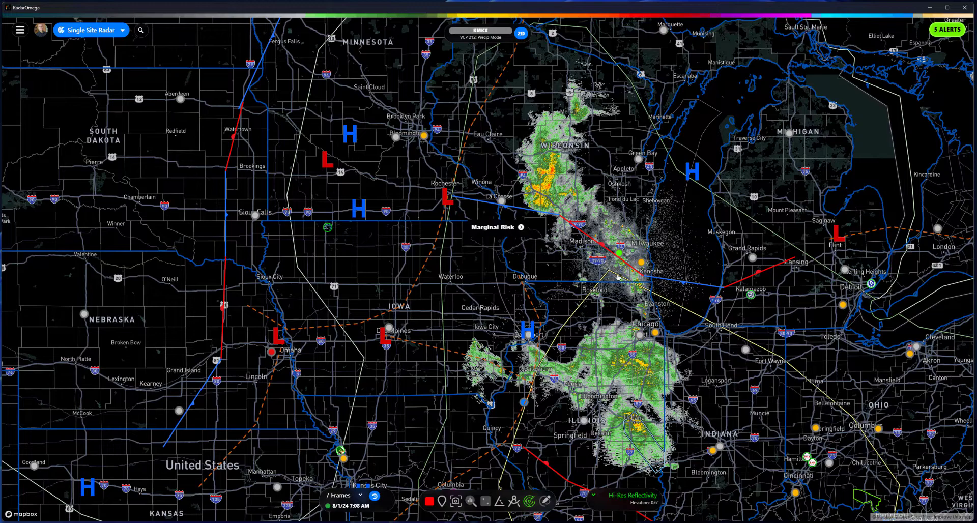
drag(639, 275, 614, 298)
scroll(619, 297, up, 3)
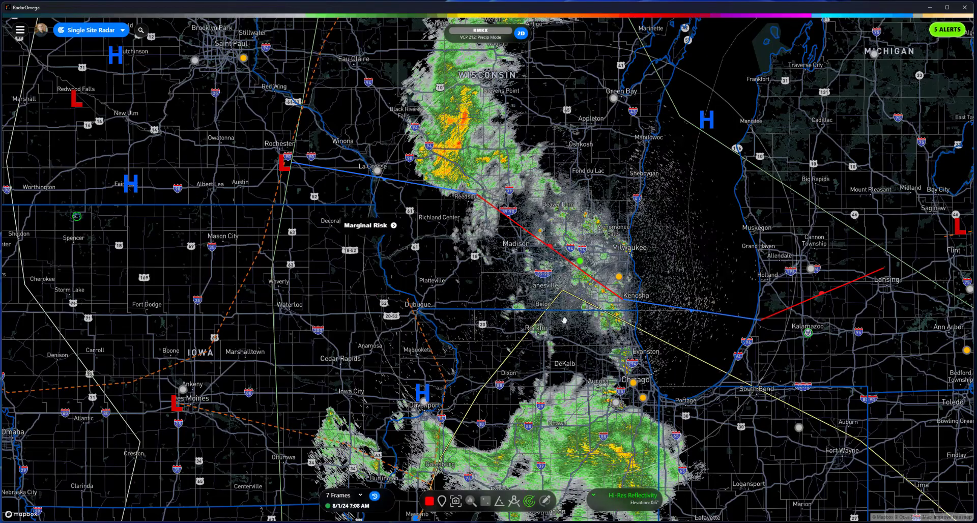
drag(568, 346, 516, 335)
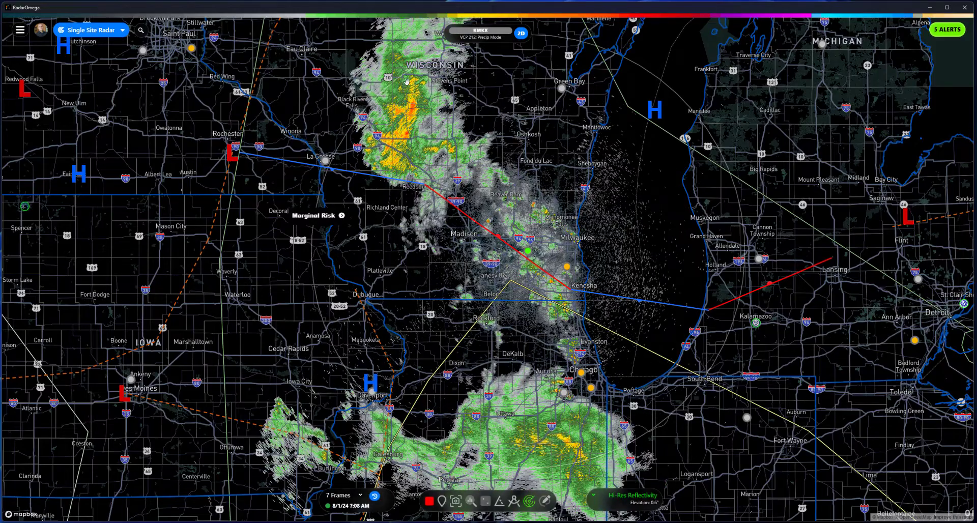
drag(514, 309, 587, 303)
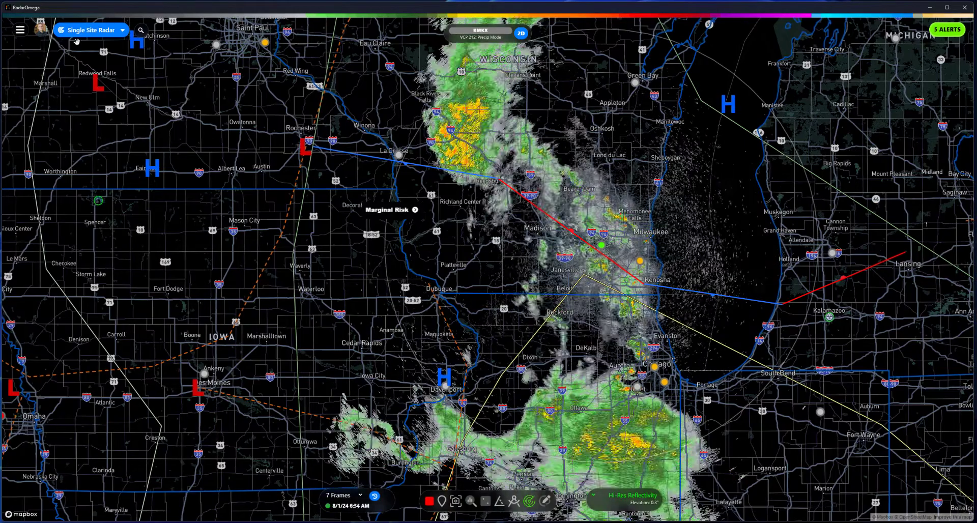
Switch the radar data source to the MRMS mosaic
click(92, 34)
click(96, 59)
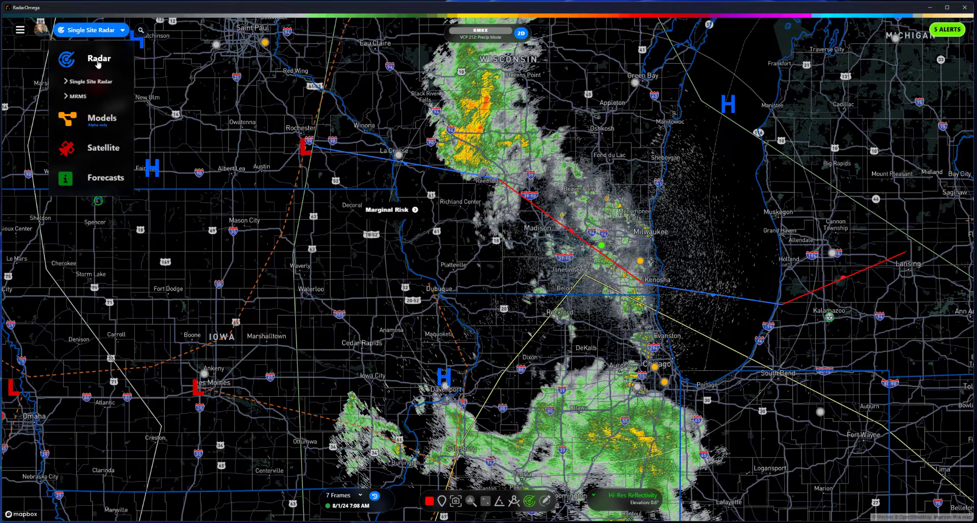
click(77, 96)
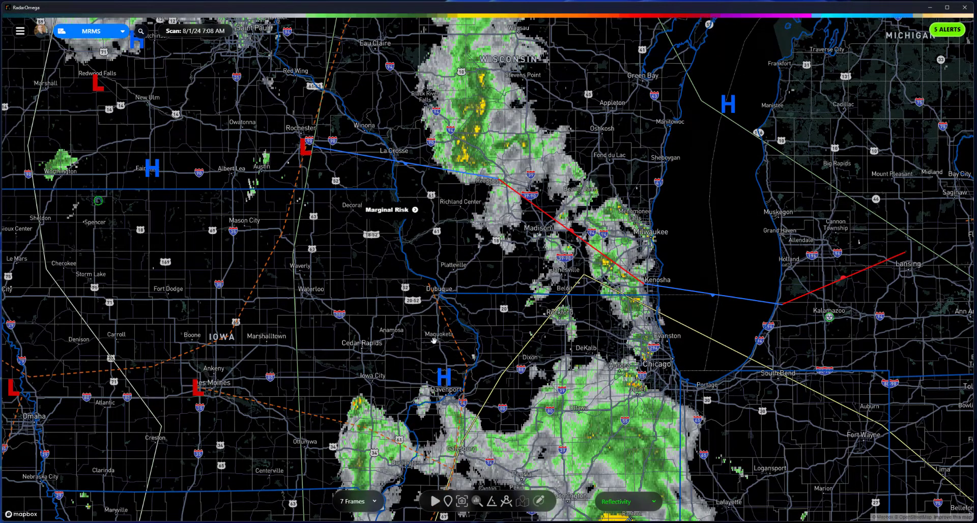
Zoom out over the Upper Midwest and play the MRMS animation loop
drag(357, 325, 435, 329)
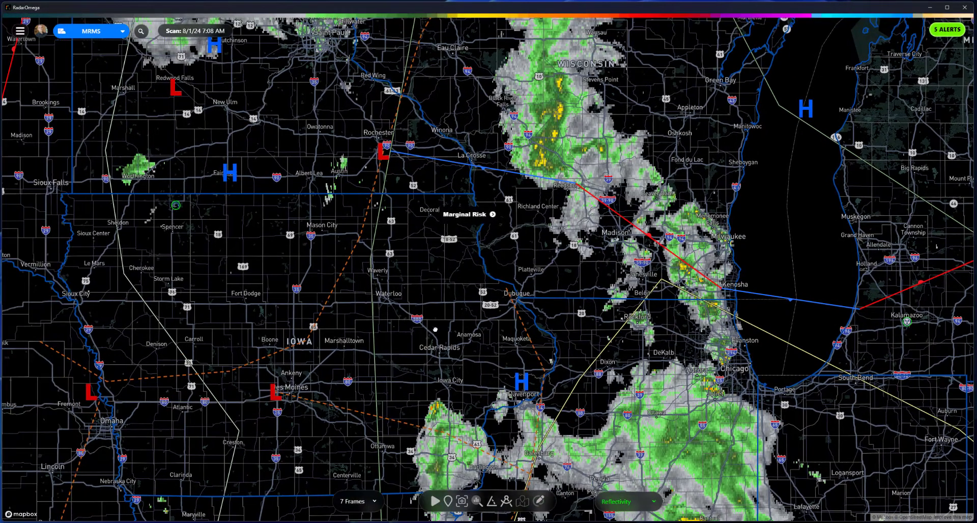
scroll(458, 312, down, 4)
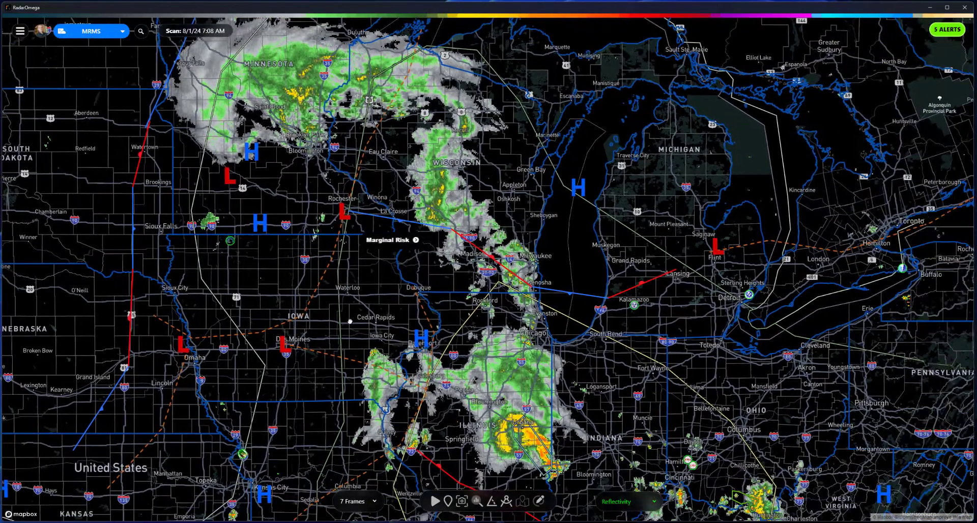
click(432, 502)
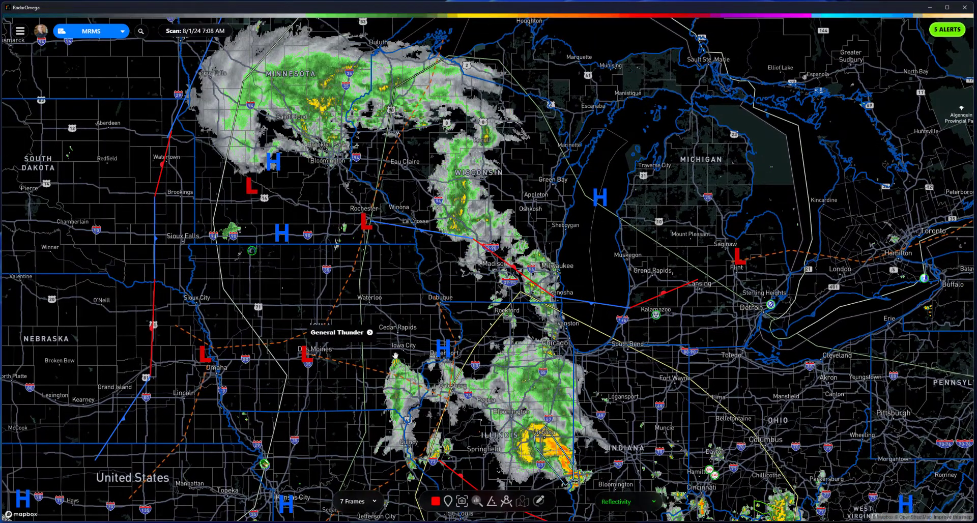
drag(409, 335, 393, 357)
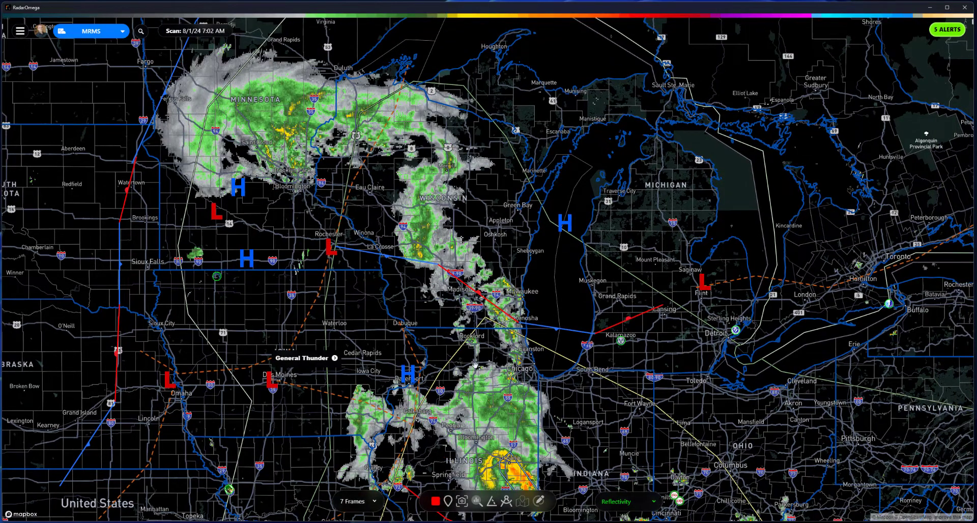
click(100, 31)
Return to Single Site Radar and start its animation loop
click(85, 83)
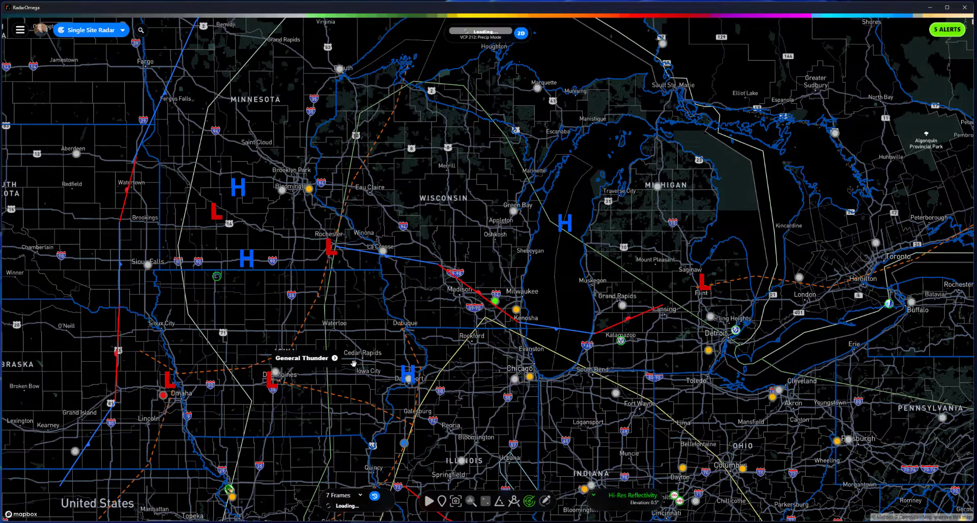
drag(452, 351, 413, 313)
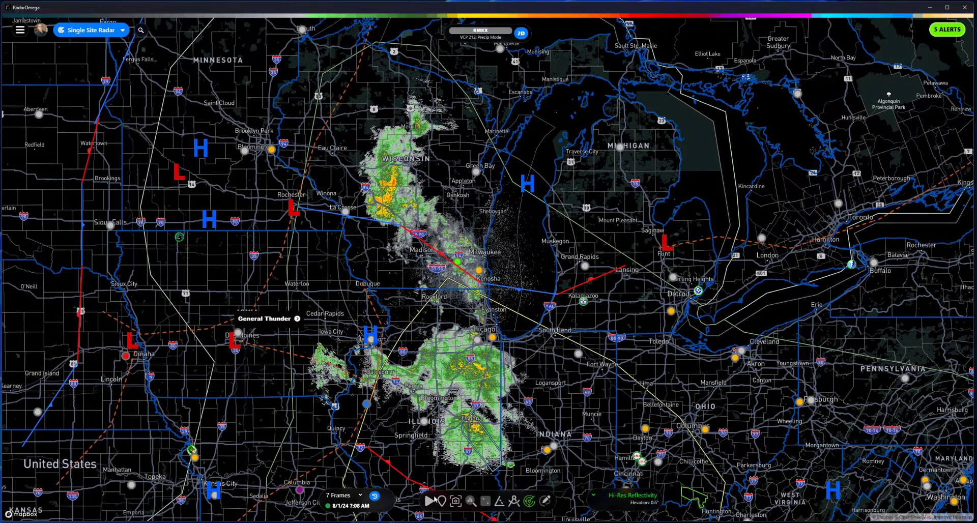
click(434, 500)
Zoom and pan the map south-east to frame the rain over central Illinois and Indiana
scroll(444, 323, up, 3)
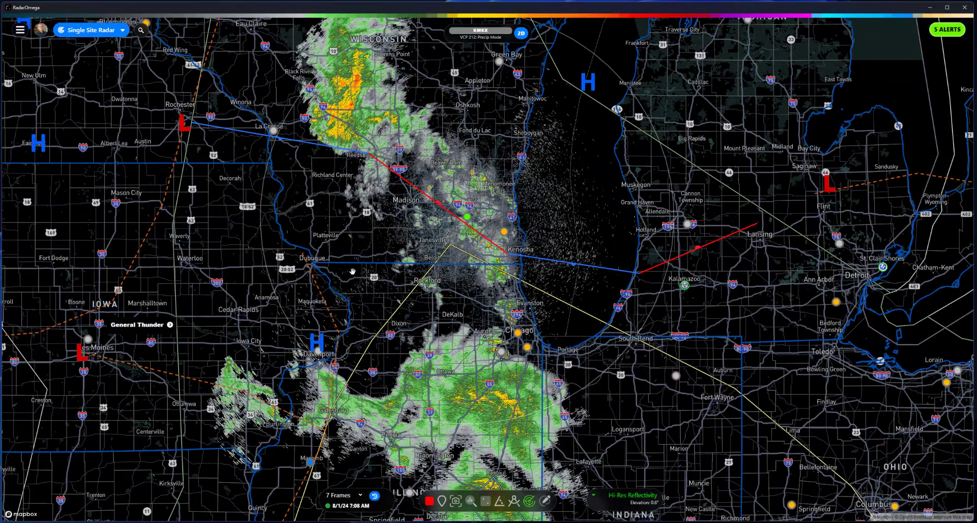
drag(351, 265, 350, 276)
drag(456, 351, 359, 160)
scroll(434, 322, down, 2)
drag(436, 325, 406, 198)
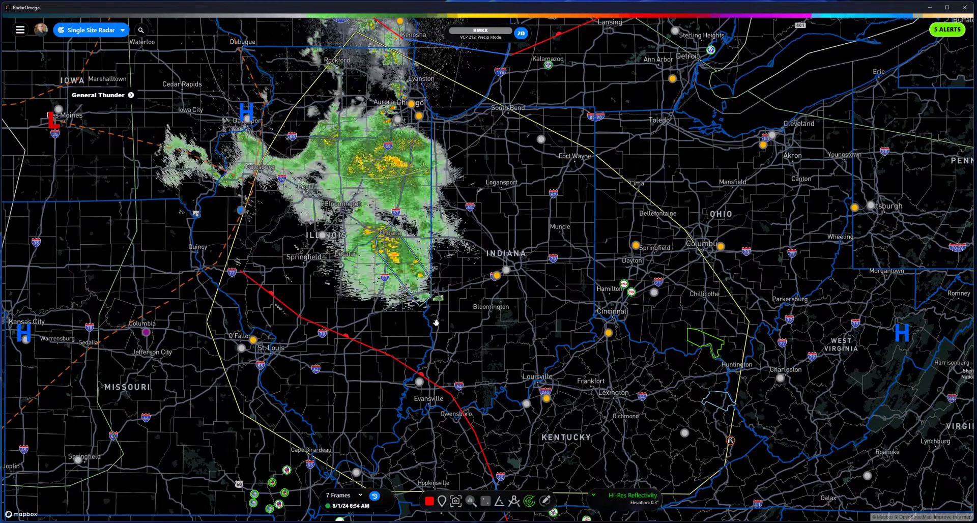
scroll(436, 322, down, 2)
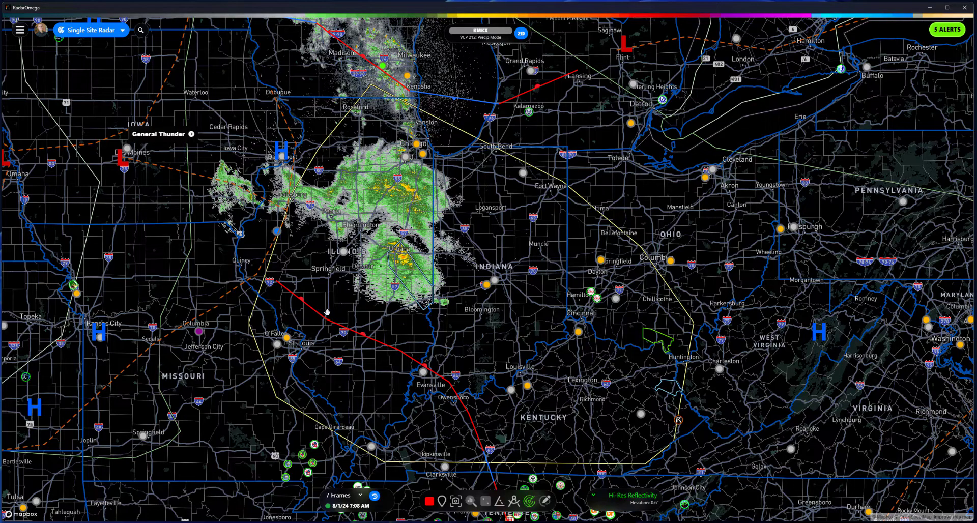
Look over the severe weather outlooks from the main menu, then close them
click(22, 32)
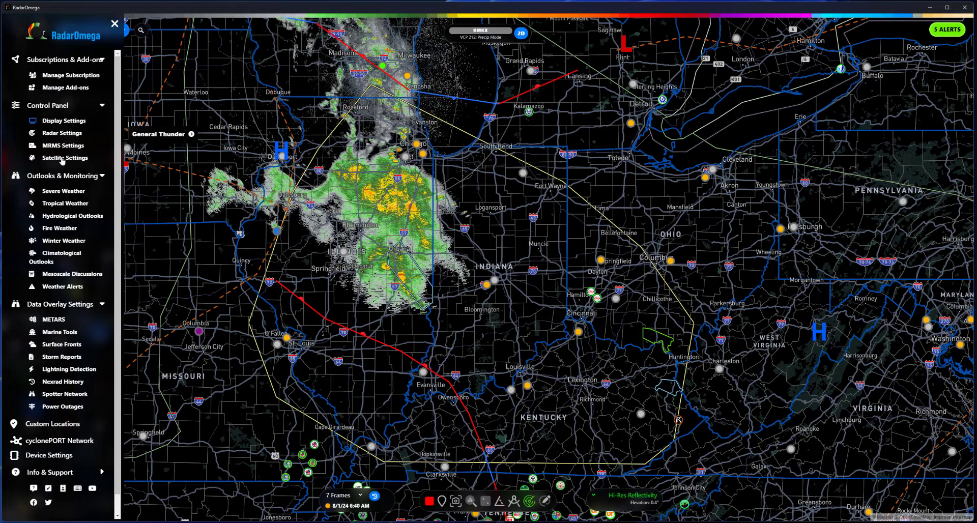
click(63, 191)
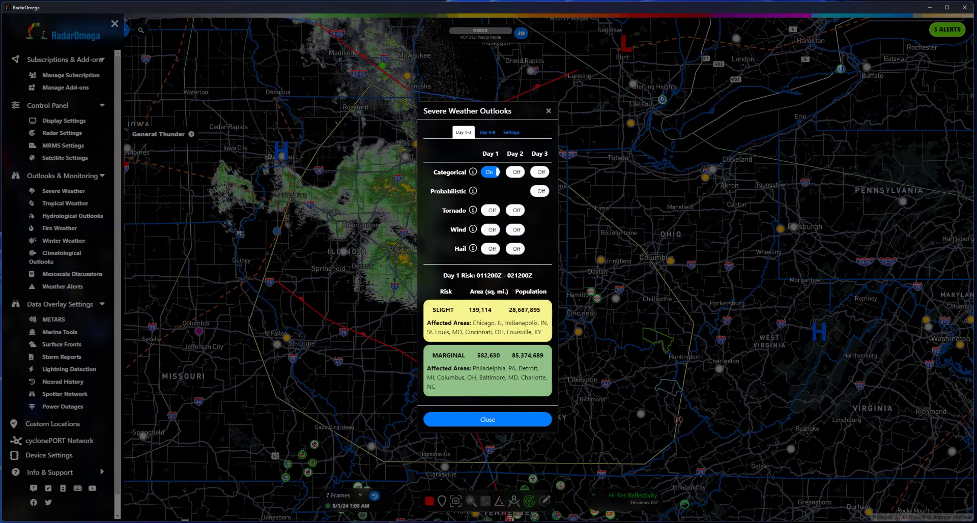
click(549, 111)
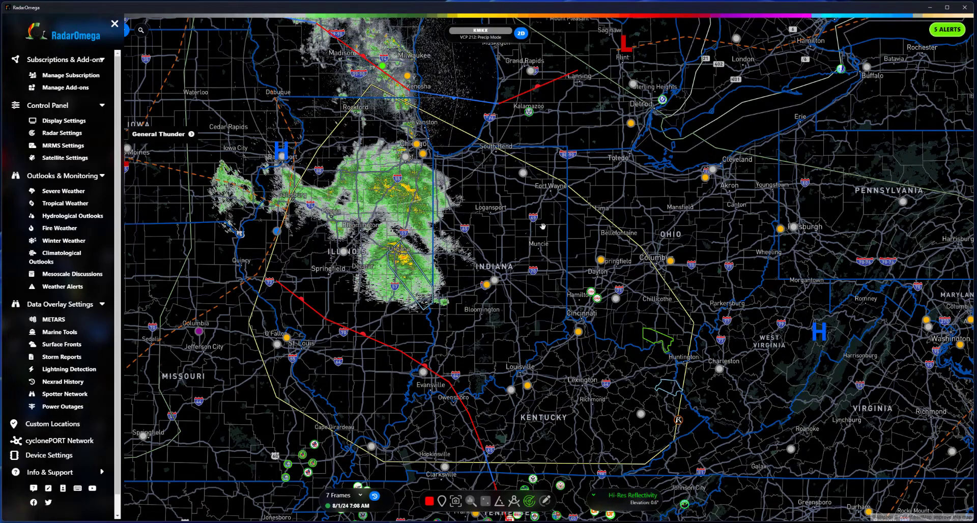
drag(536, 266, 552, 230)
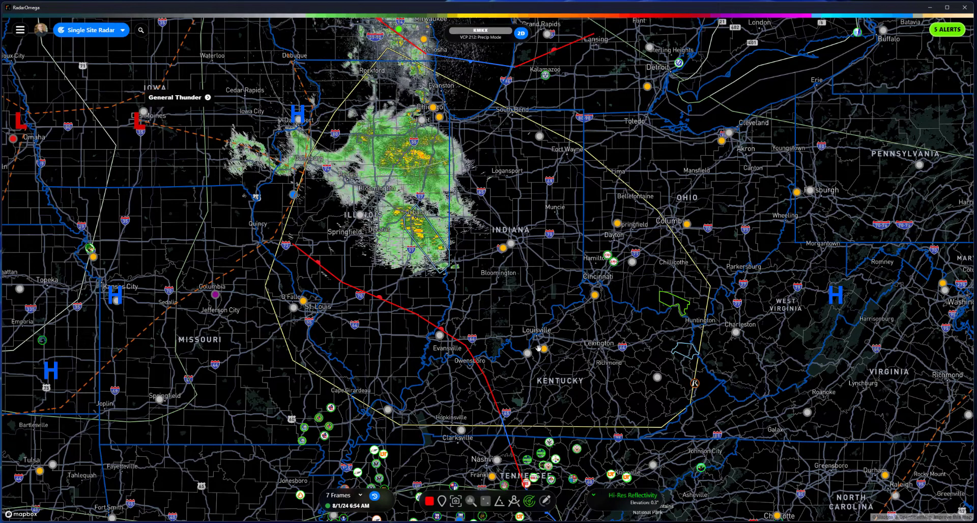
Read the SPC forecast discussion for the Slight Risk area, then close it
drag(505, 285, 484, 276)
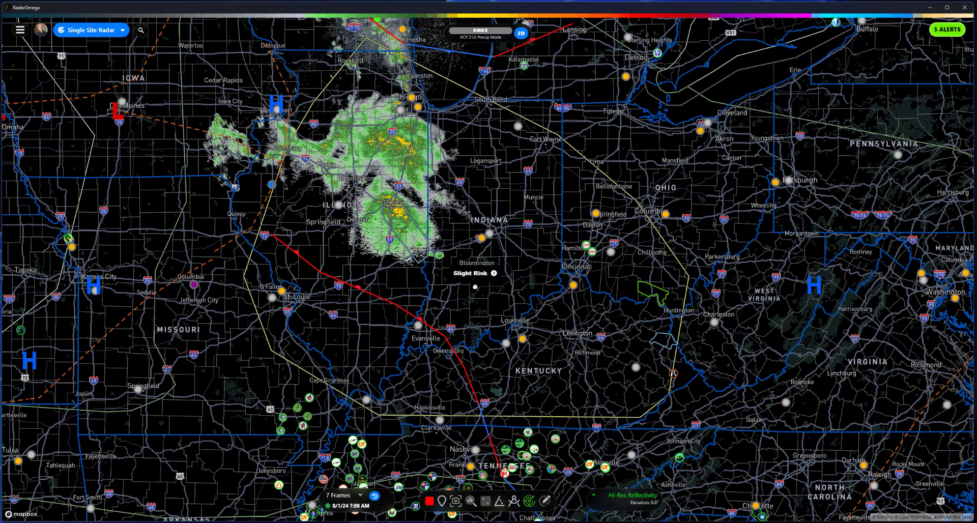
click(500, 274)
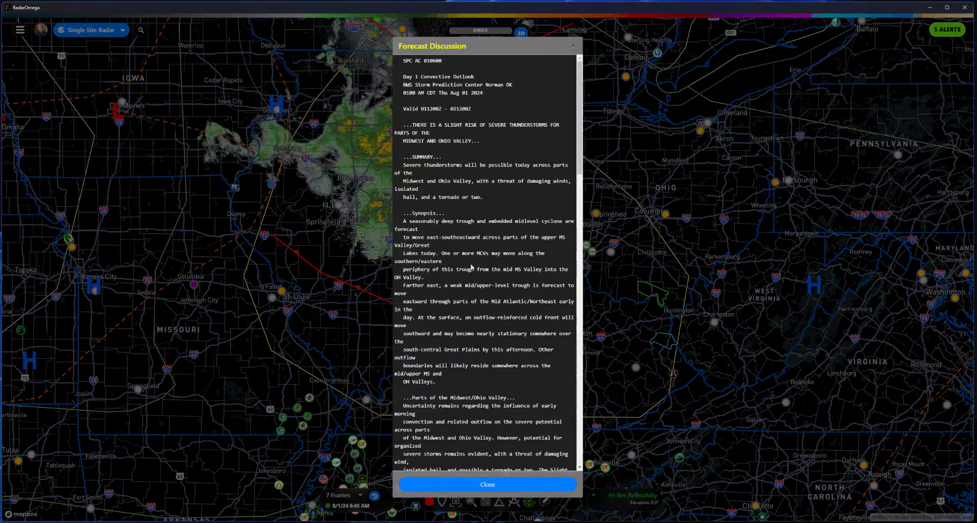
click(504, 484)
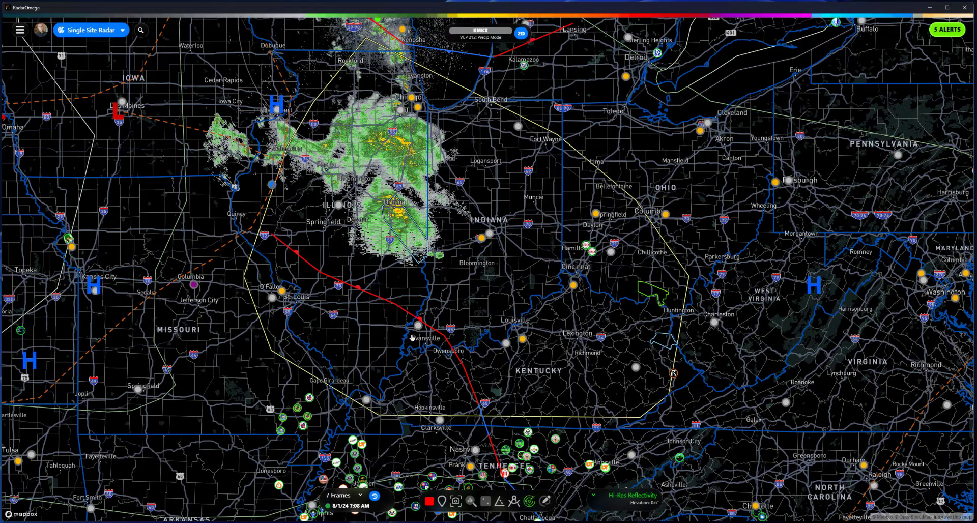
Check the Day 1 Convective Outlook on the SPC website in Edge, then return to RadarOmega
mouse_move(446, 522)
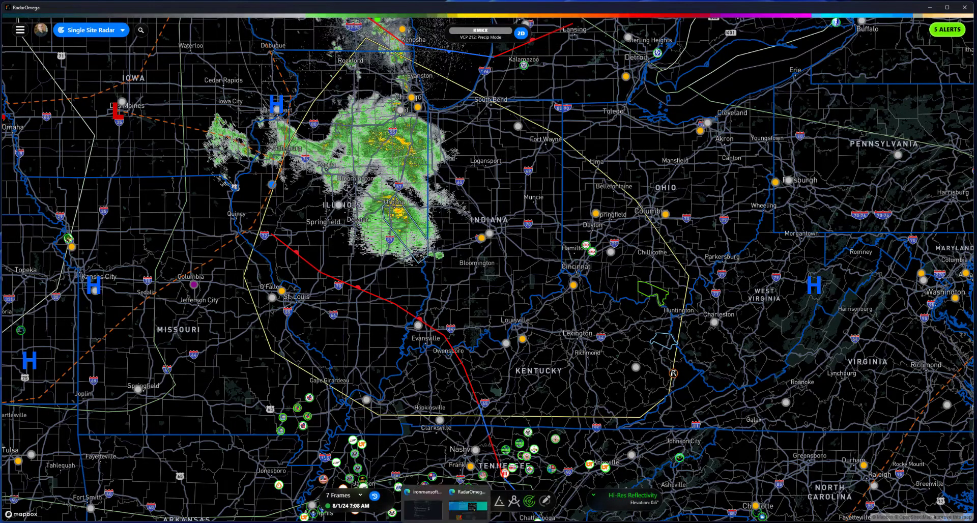
click(423, 506)
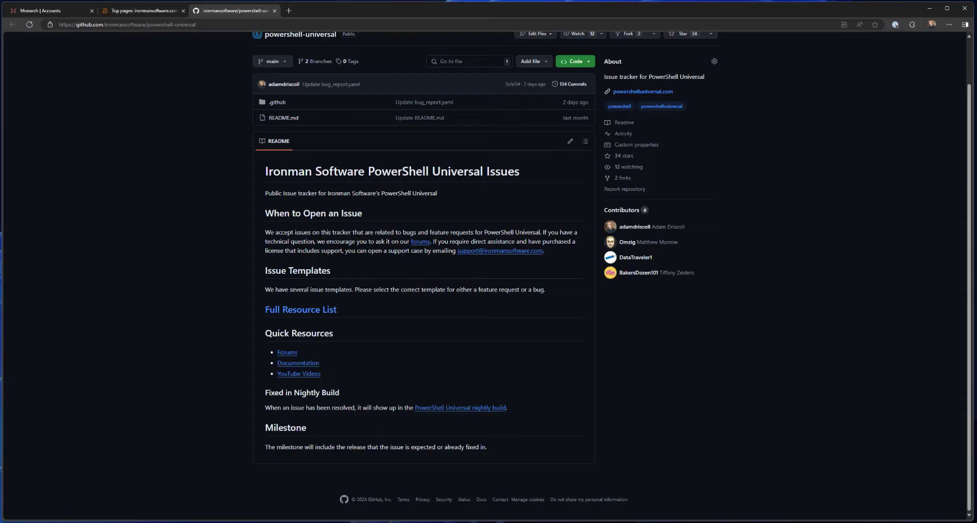
click(468, 506)
click(52, 11)
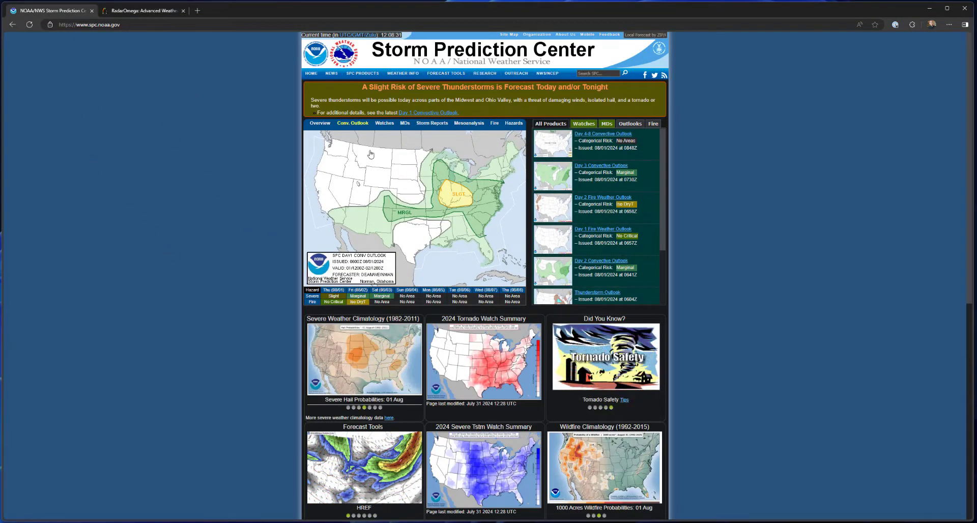
click(461, 192)
click(105, 145)
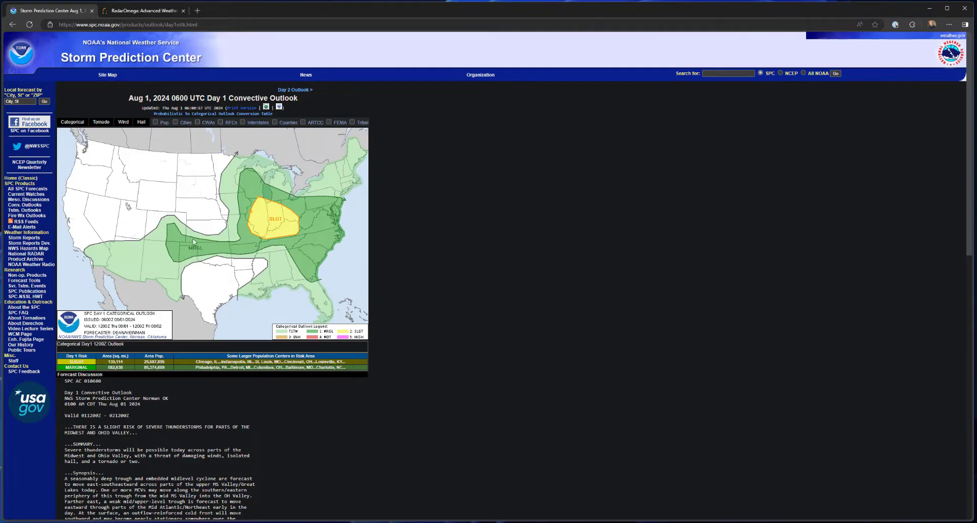
click(564, 518)
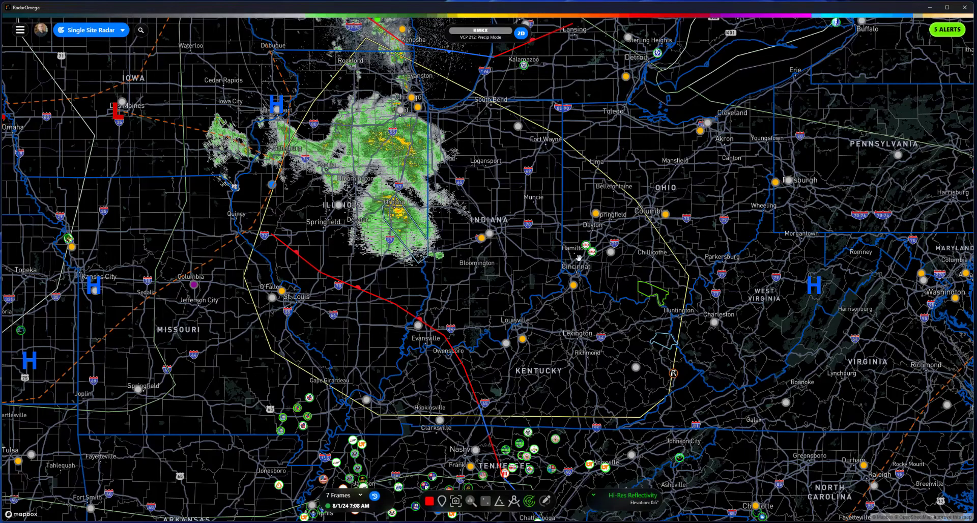
Check the Lightning Detection settings (1-minute strike interval, animation on) and reframe the map over Illinois and Wisconsin
drag(447, 293, 404, 296)
scroll(449, 309, down, 3)
click(20, 30)
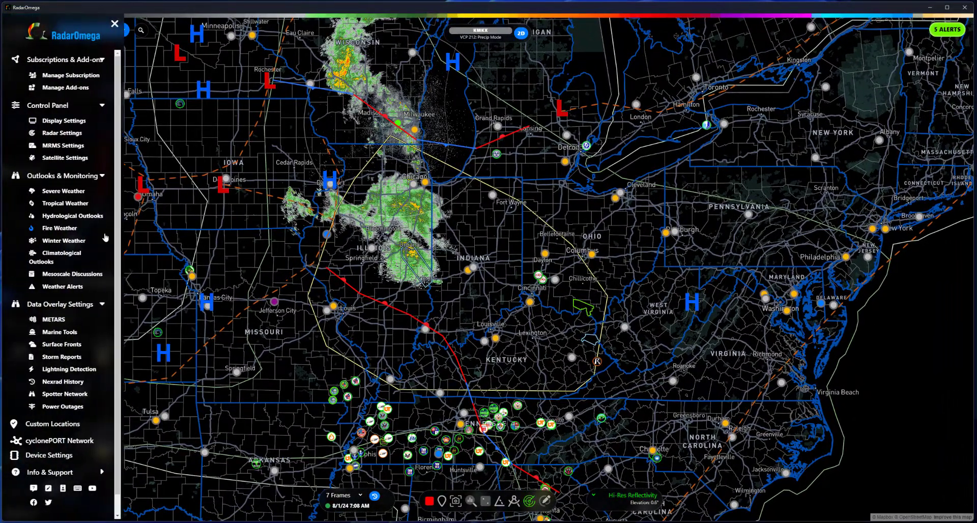
click(62, 371)
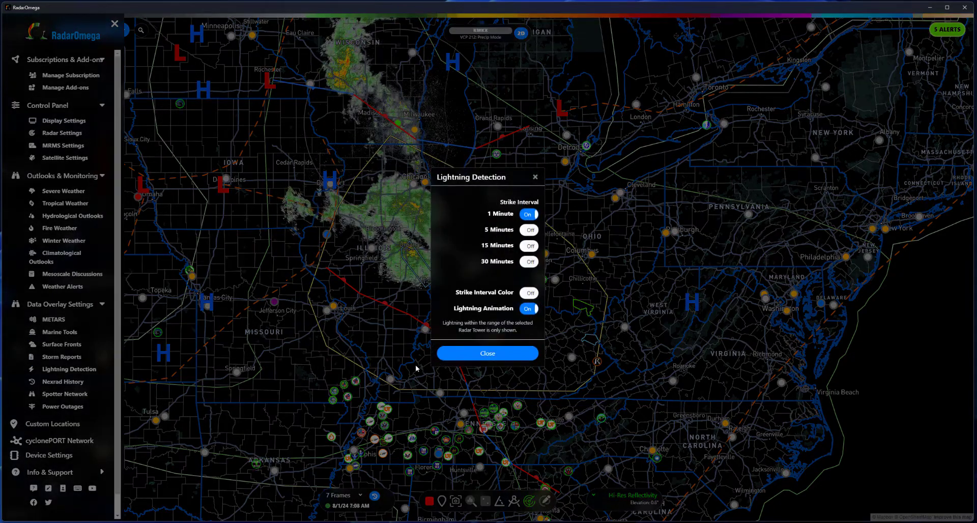
click(462, 355)
drag(388, 284, 397, 327)
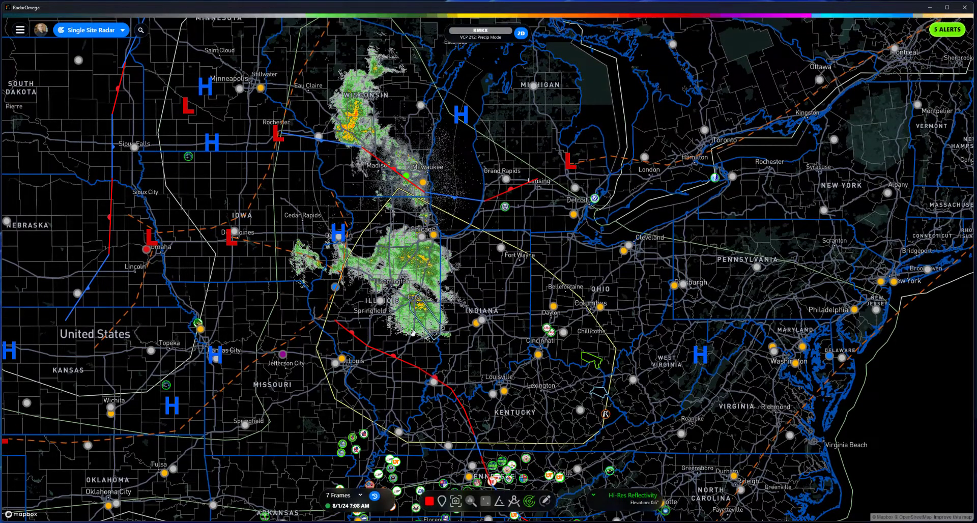
scroll(413, 334, up, 2)
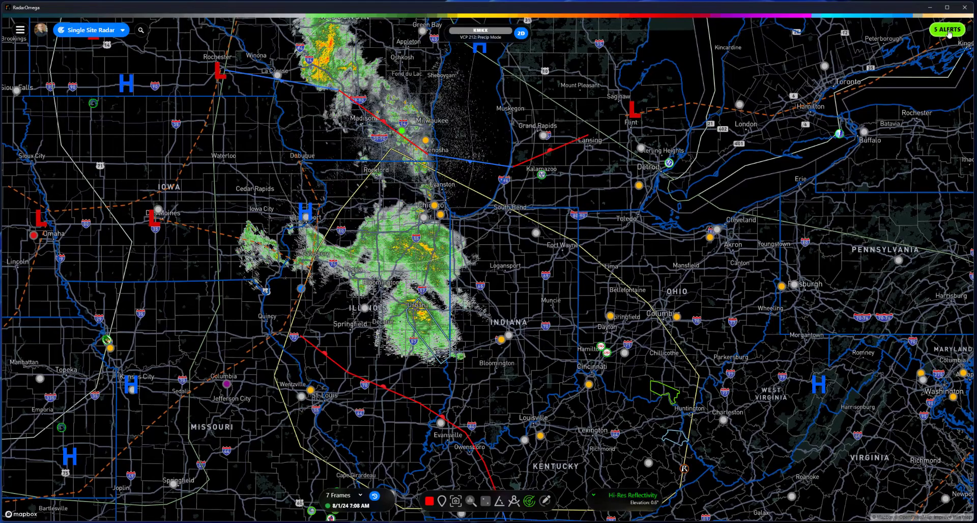
Review the 5 active alerts, expanding Flash Flood Warnings, Special Weather Statements and the Kentucky statement
click(948, 30)
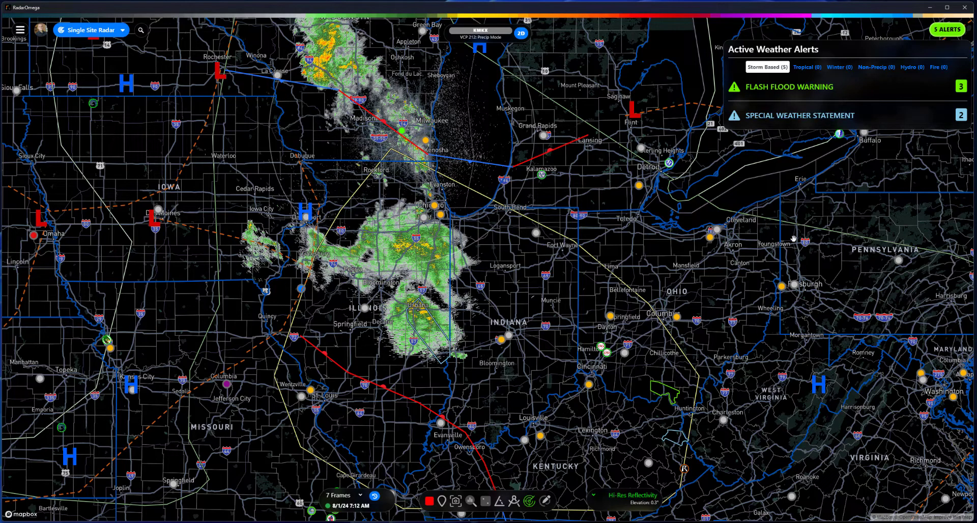
click(813, 90)
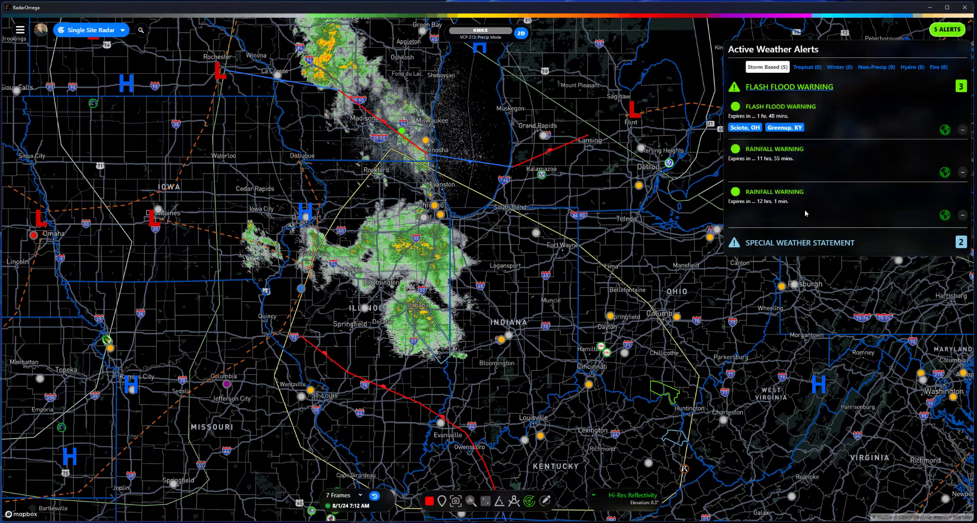
click(801, 244)
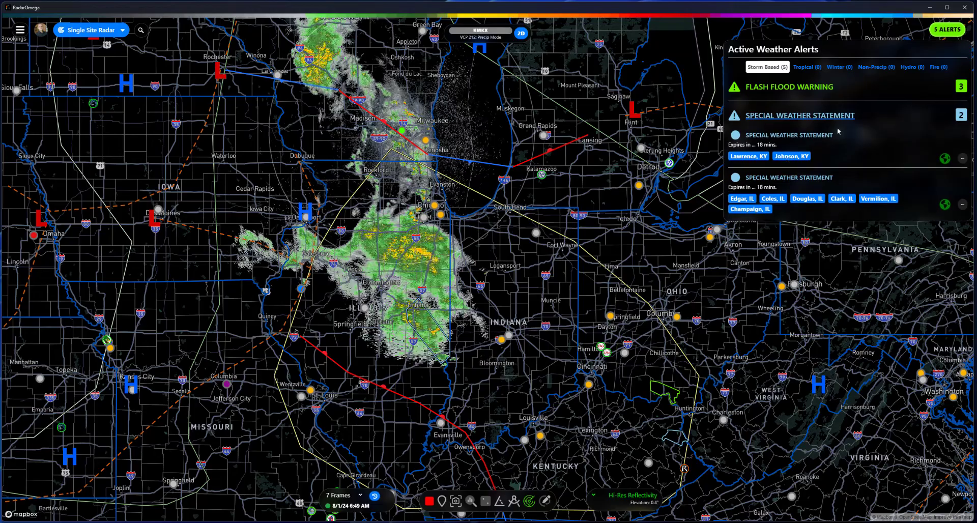
click(962, 160)
scroll(825, 208, down, 2)
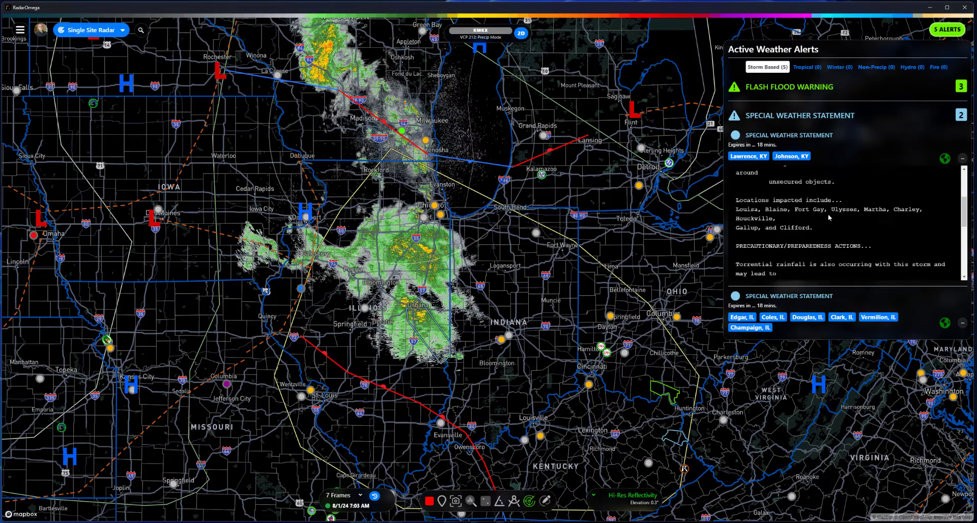
scroll(829, 214, up, 2)
click(962, 159)
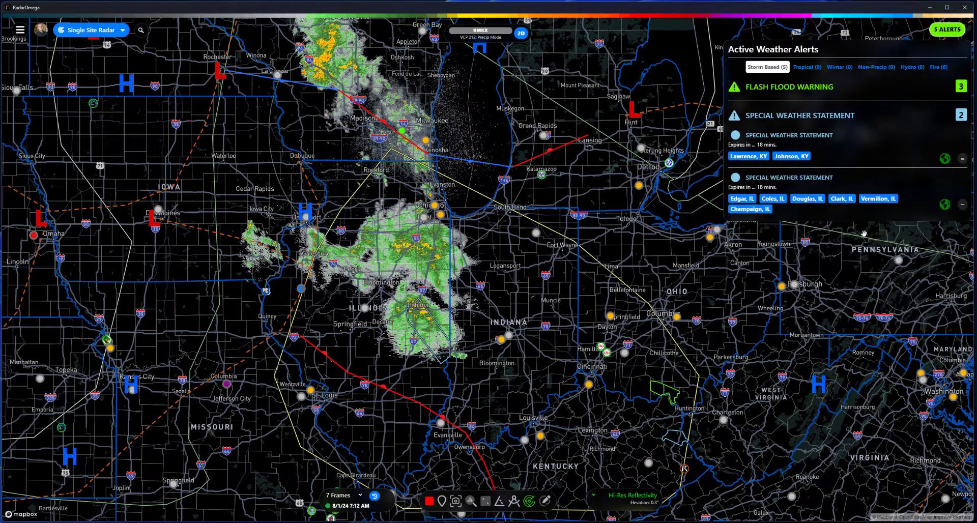
Read the full Special Weather Statement for the Champaign–Urbana storm, then close it
drag(458, 394, 484, 362)
scroll(484, 362, up, 8)
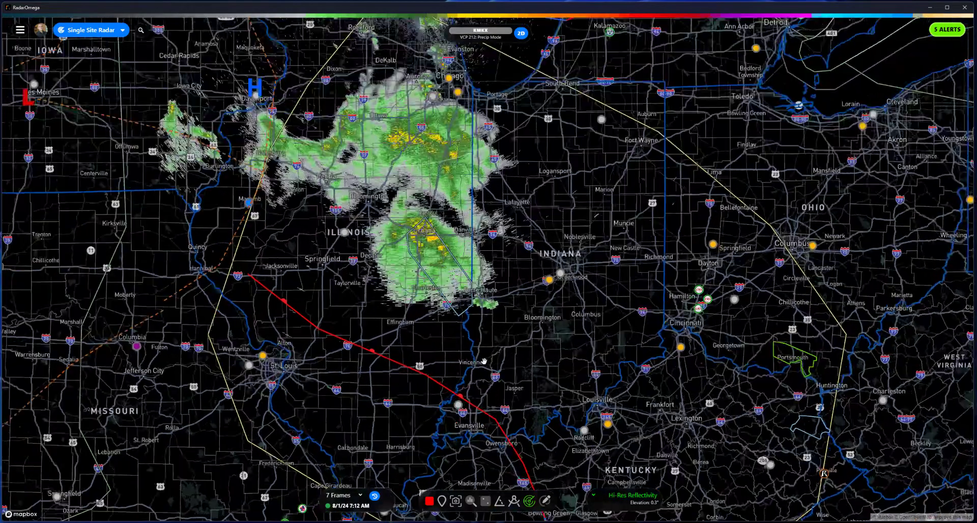
scroll(428, 242, up, 1)
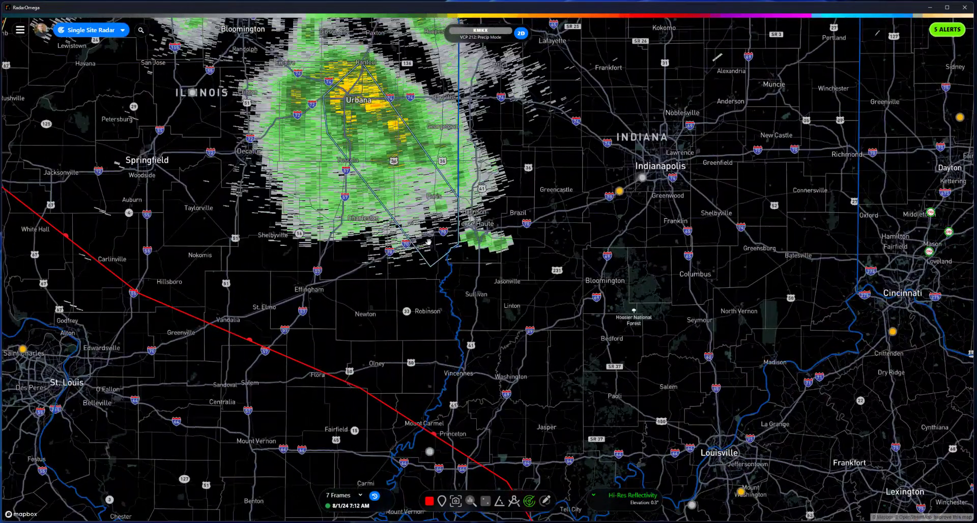
click(467, 235)
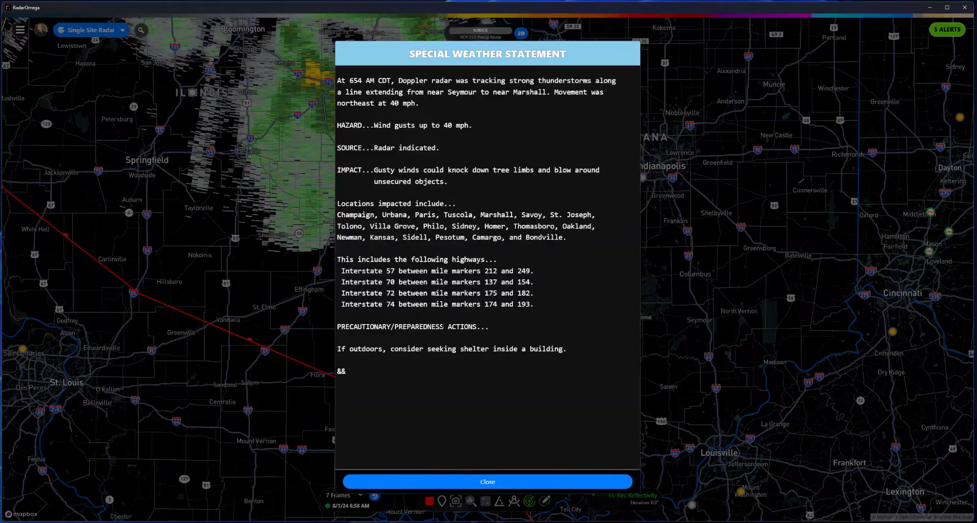
click(490, 482)
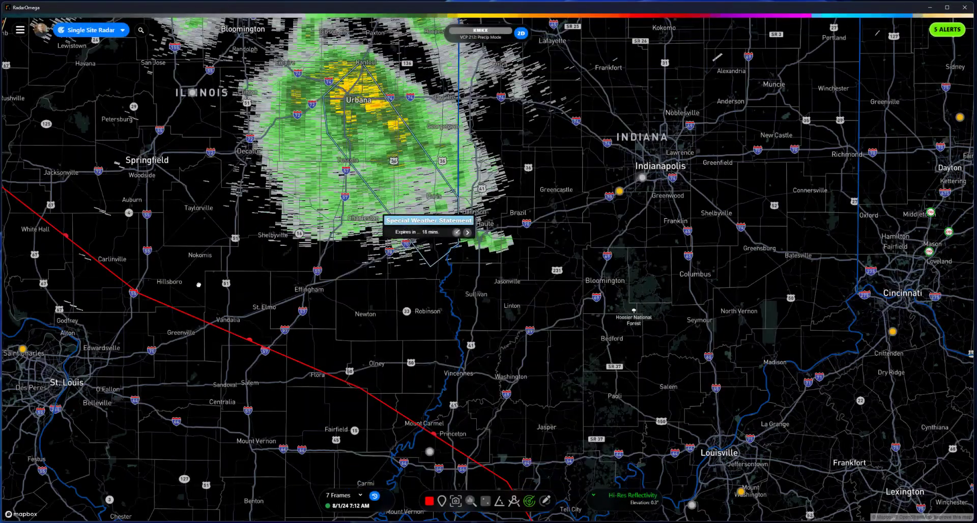
Pan the map north to bring Wisconsin and Michigan into view
scroll(234, 268, down, 3)
click(235, 268)
scroll(235, 268, down, 2)
drag(259, 338, 282, 409)
drag(245, 127, 250, 246)
drag(274, 206, 295, 312)
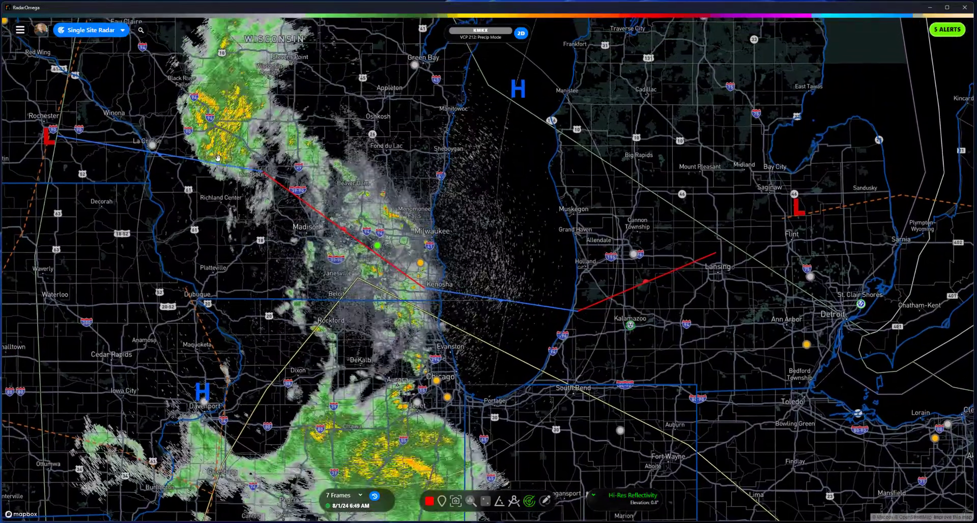
Centre the map on the southern Wisconsin storms and bring up the radar product list
drag(239, 115, 248, 175)
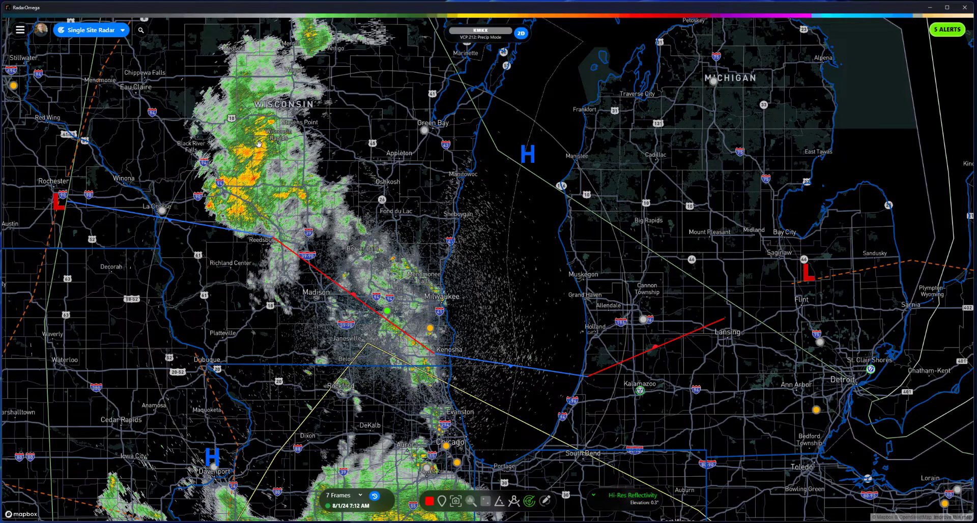
click(626, 498)
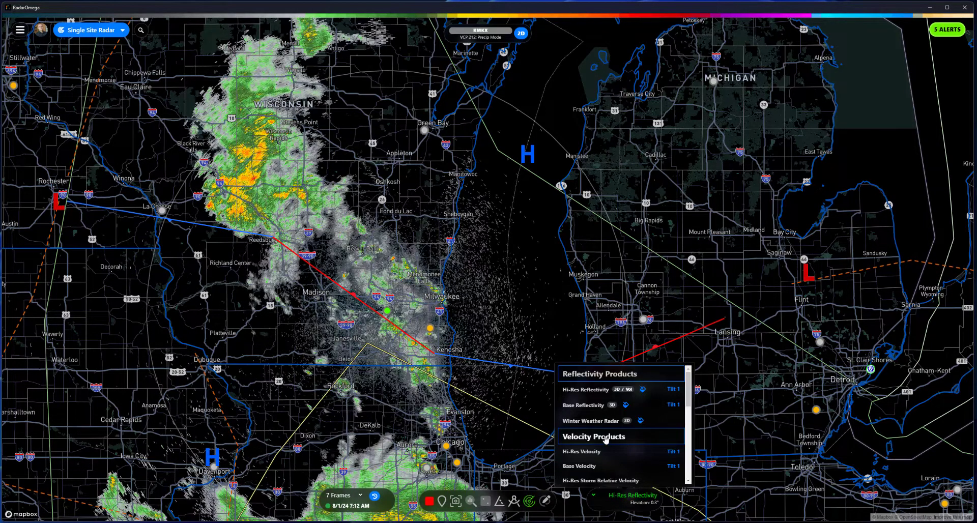
Switch to Hi-Res Velocity, animate the loop over southern Wisconsin, and probe storm wind speeds
click(585, 452)
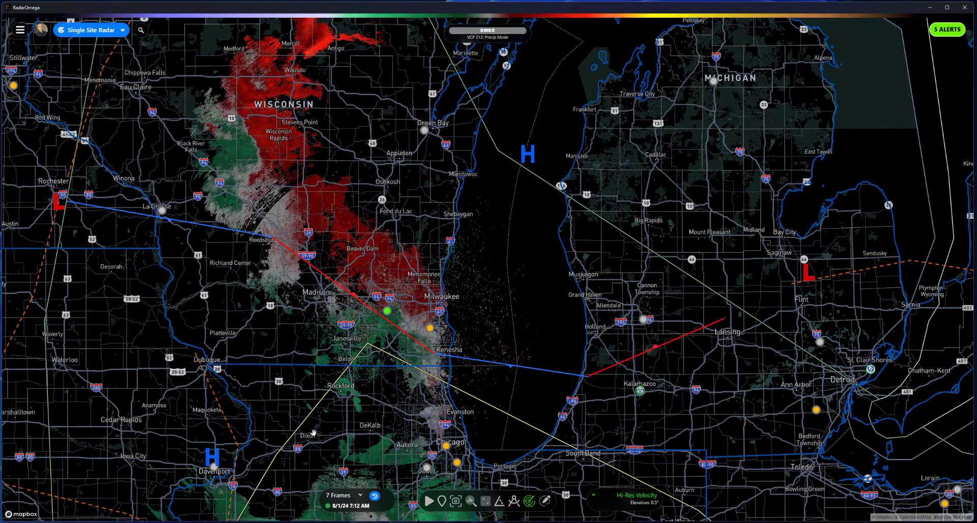
drag(312, 343, 348, 416)
scroll(315, 394, up, 4)
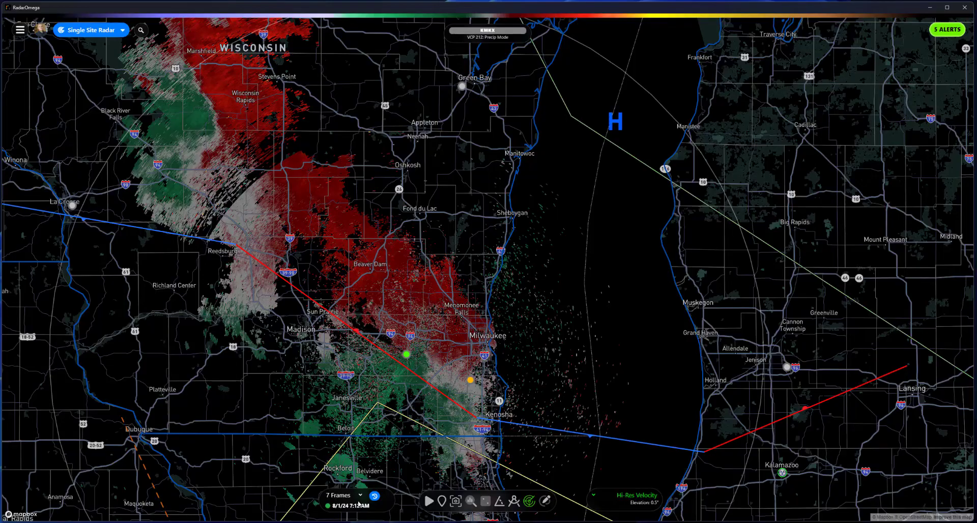
click(427, 503)
click(470, 501)
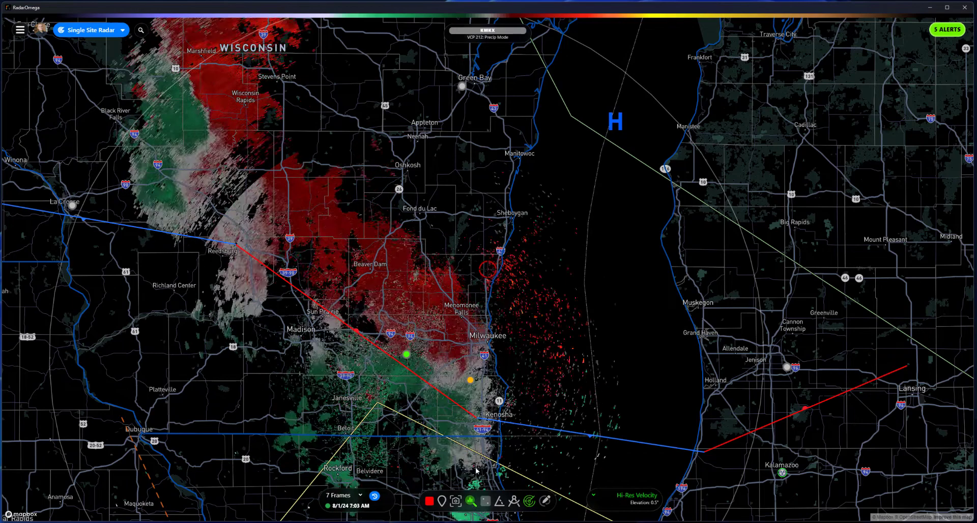
drag(447, 414, 515, 359)
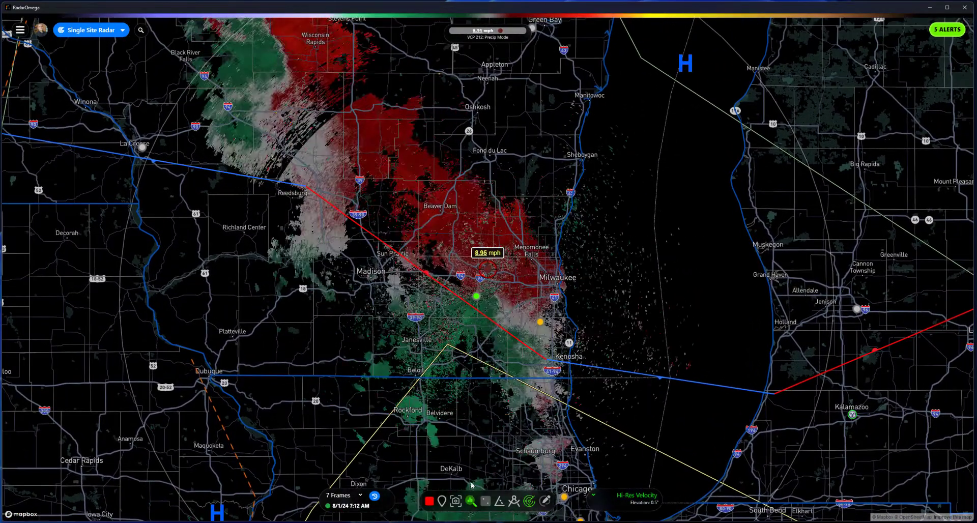
Switch back to Hi-Res Reflectivity and sample reflectivity across the Wisconsin storm toward Oshkosh
click(647, 500)
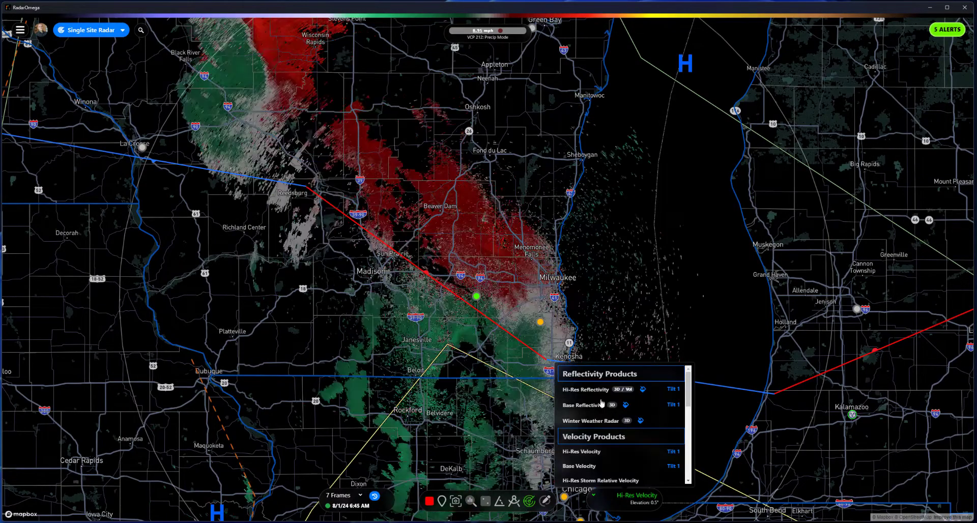
click(535, 381)
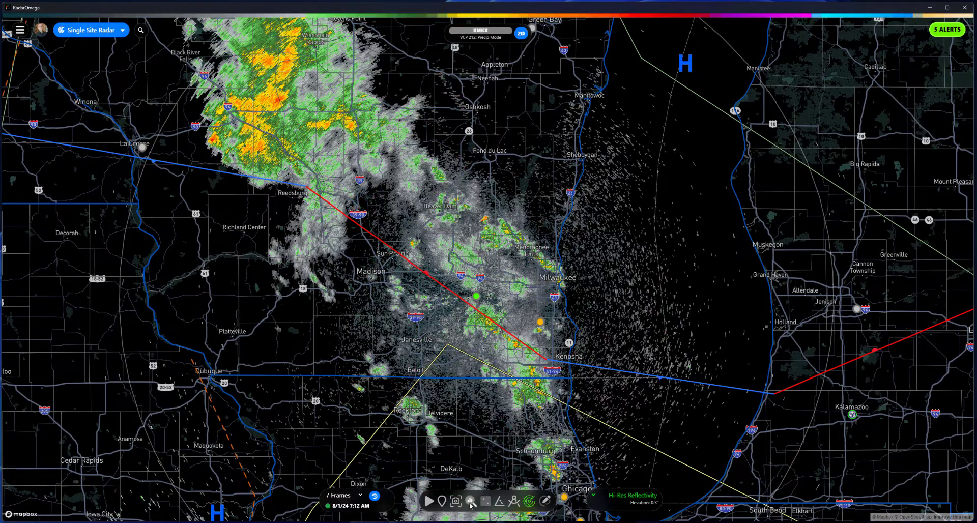
drag(511, 414, 739, 522)
drag(579, 325, 559, 366)
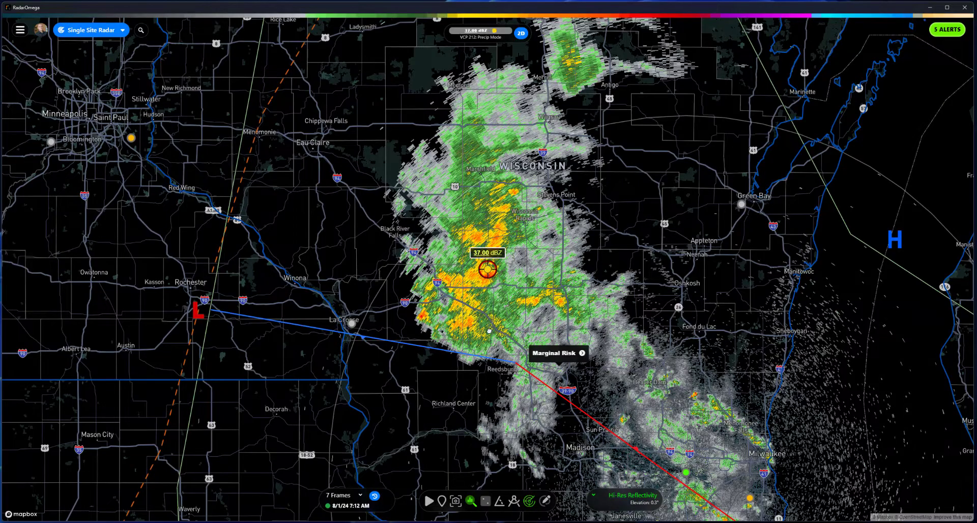
drag(489, 331, 488, 344)
drag(527, 435, 534, 413)
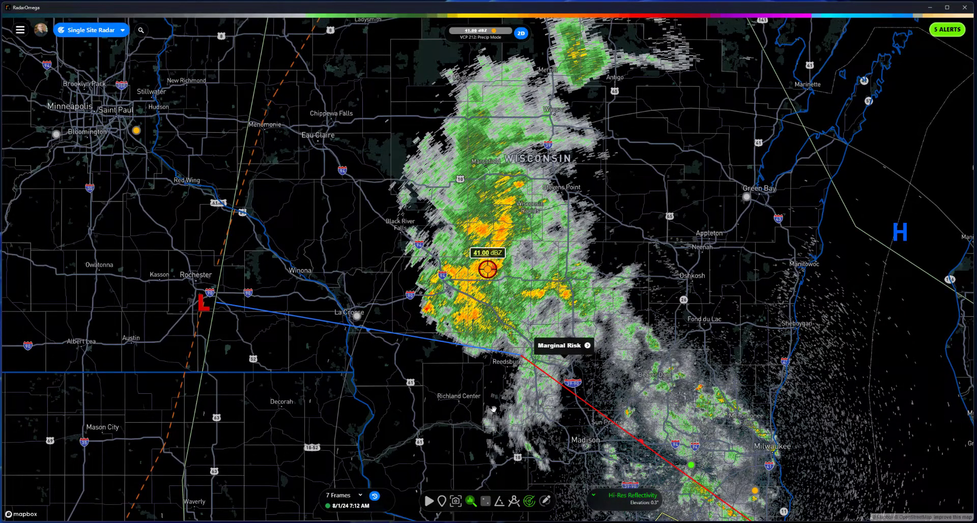
drag(541, 403, 486, 388)
drag(624, 354, 465, 361)
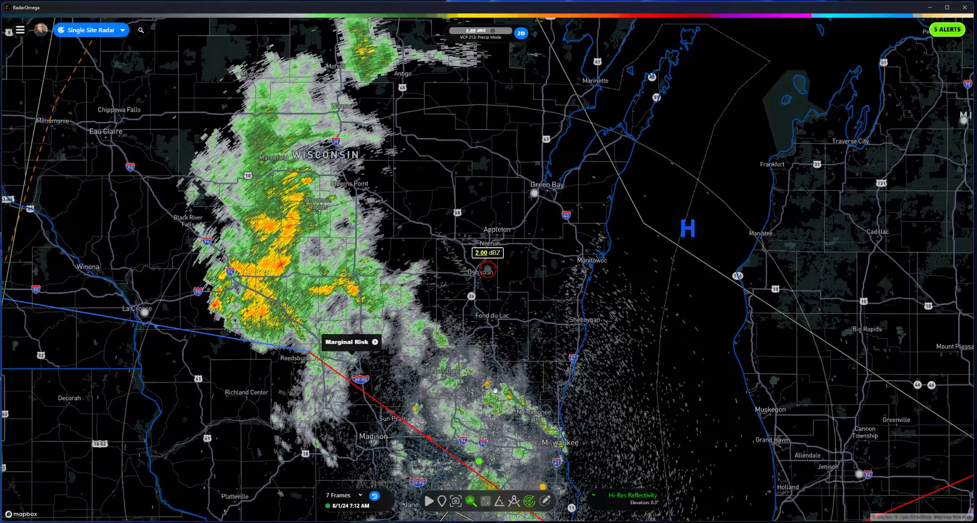
drag(494, 392, 502, 364)
Turn off the probe and scroll the product list to the Dual-Polarization products
click(471, 502)
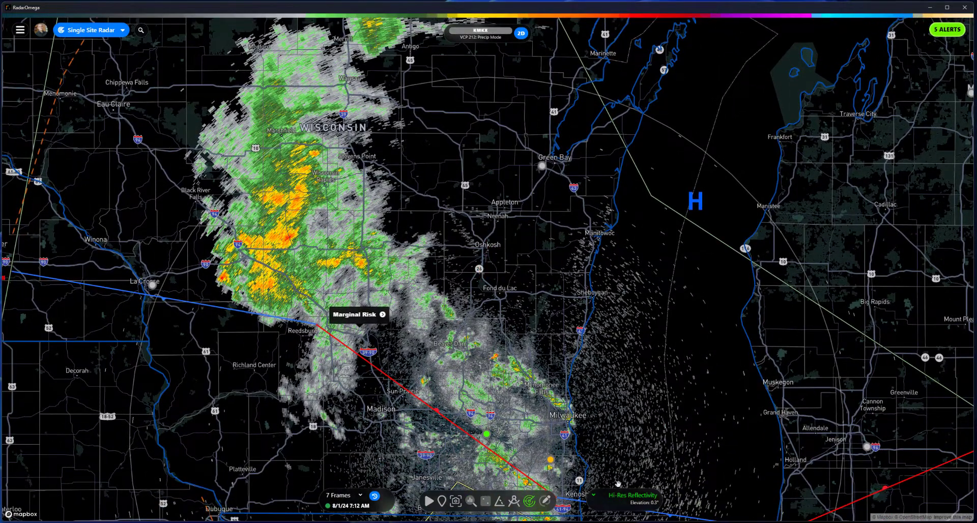
click(622, 500)
scroll(618, 442, down, 5)
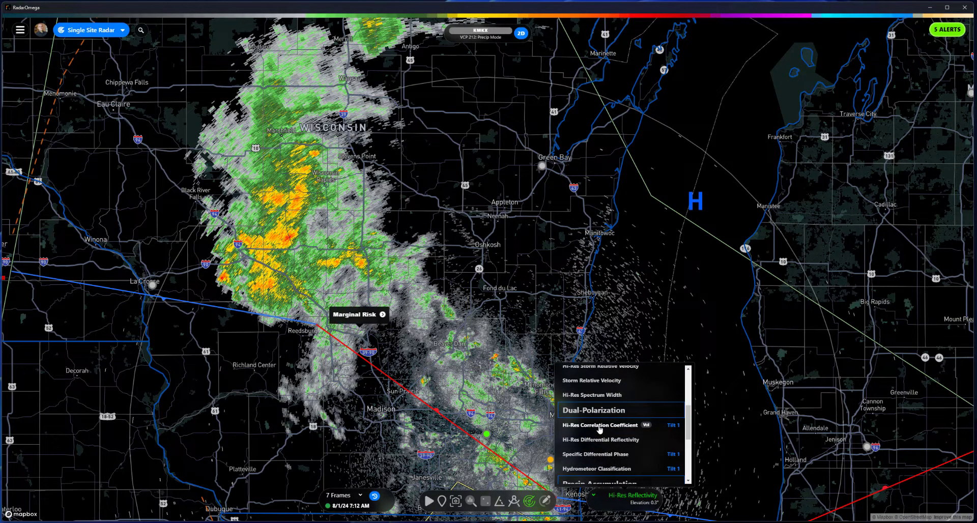
Show Hi-Res Correlation Coefficient and zoom in on the storms between Madison and Milwaukee
click(601, 426)
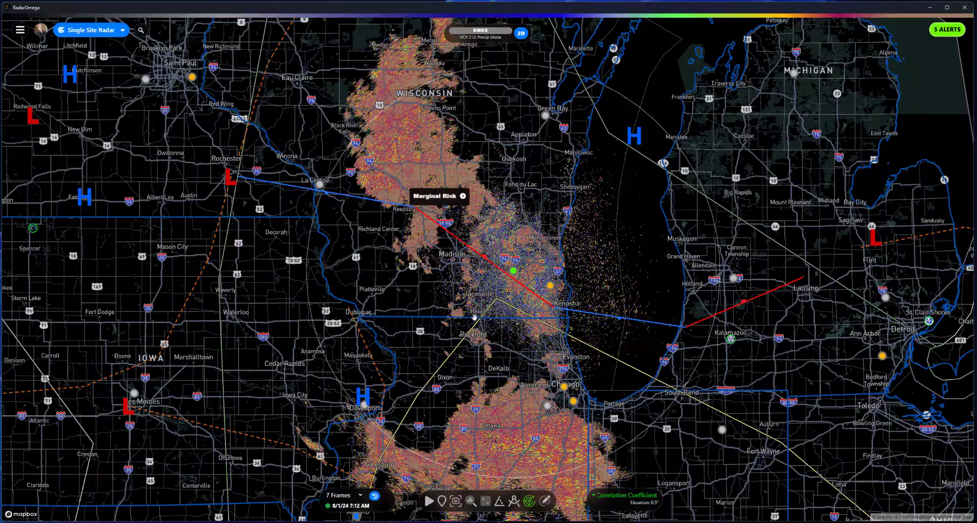
scroll(466, 260, up, 6)
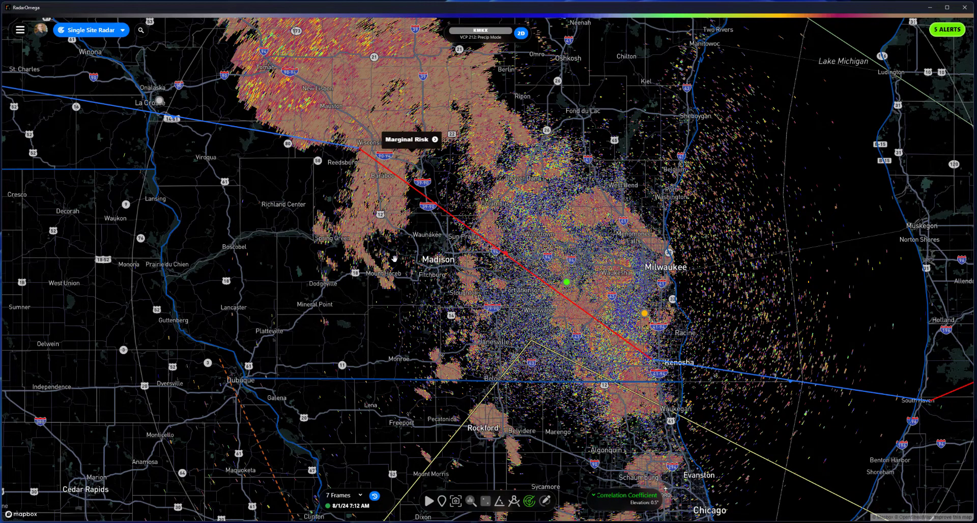
drag(386, 212, 385, 300)
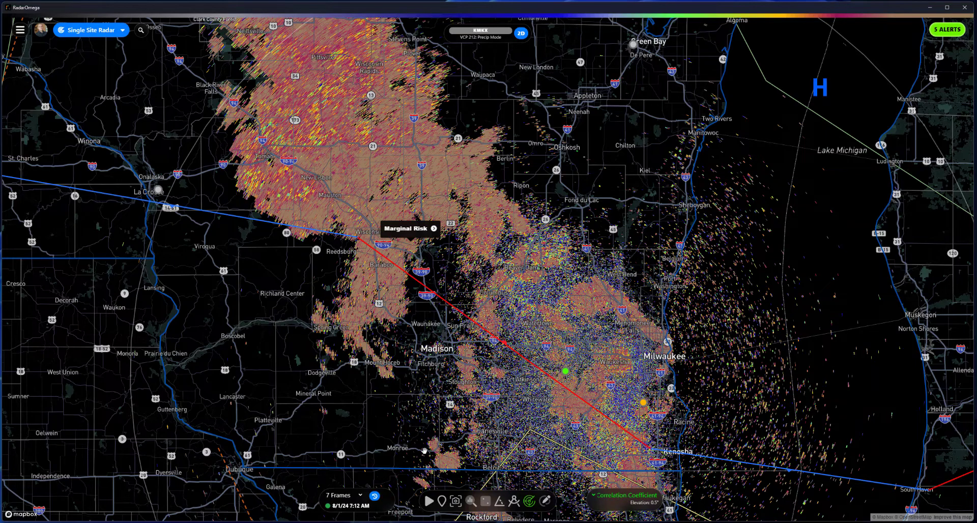
click(621, 496)
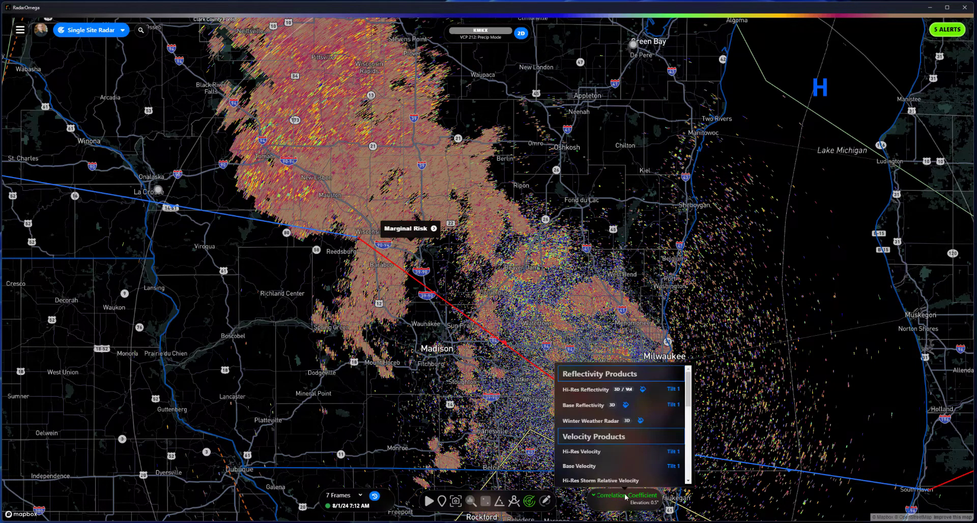
Back on Hi-Res Reflectivity, compute 25 mph storm-track impact times eastward, then clear the track
click(592, 390)
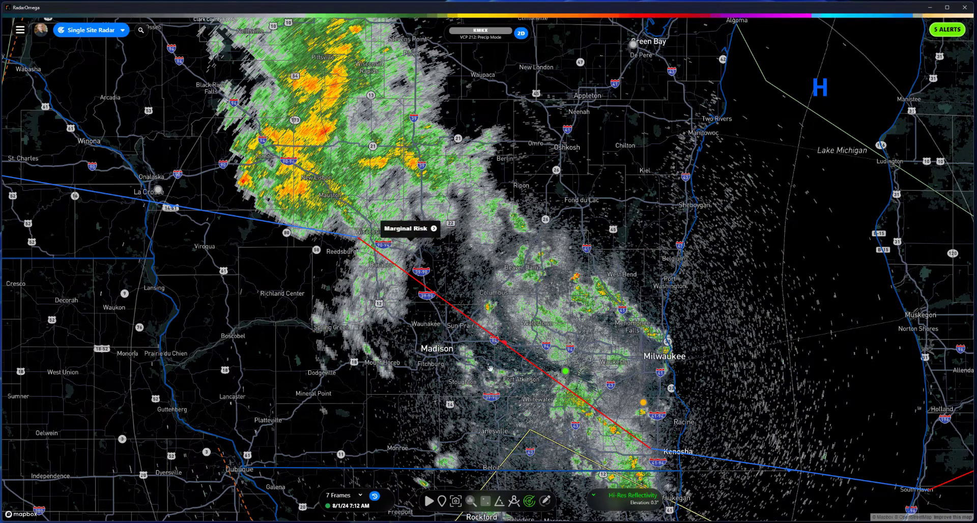
drag(490, 368, 527, 467)
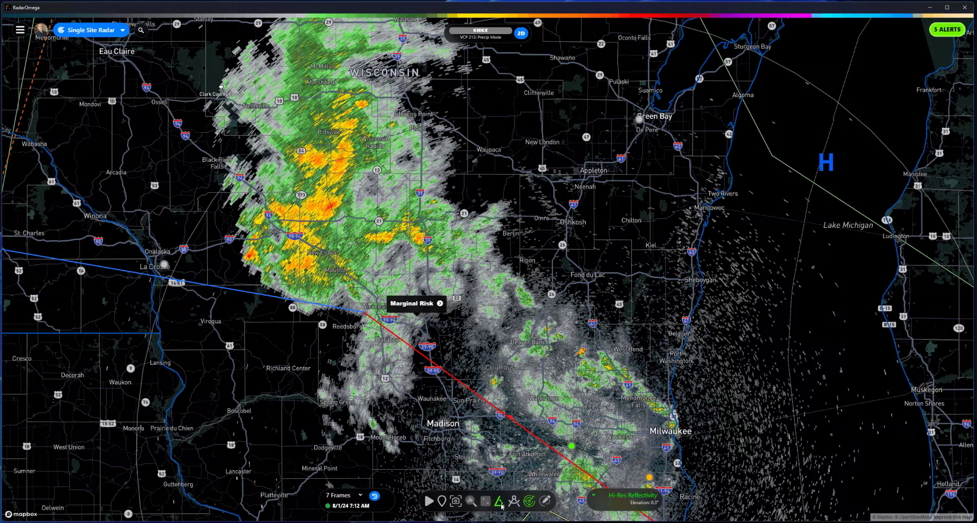
click(497, 198)
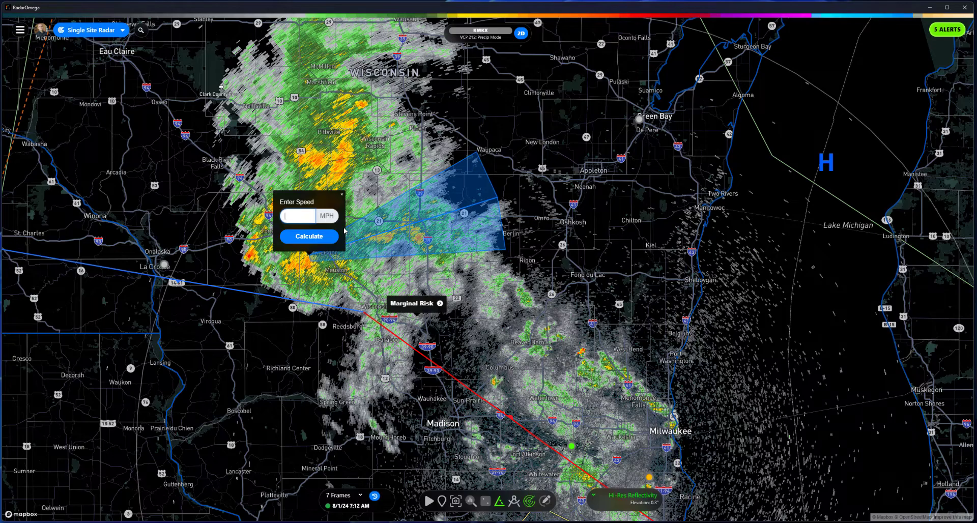
text(25)
click(315, 240)
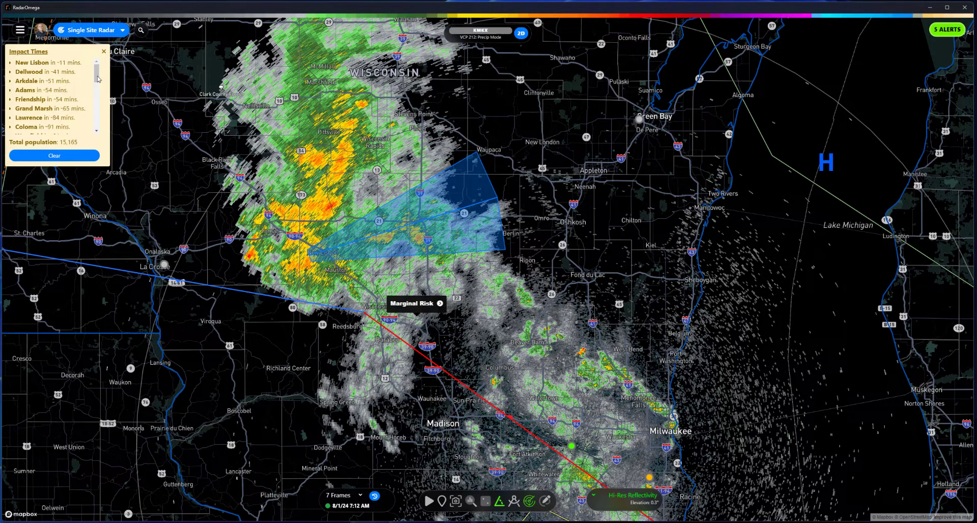
mouse_move(98, 78)
mouse_down()
mouse_move(94, 135)
mouse_move(100, 72)
mouse_up()
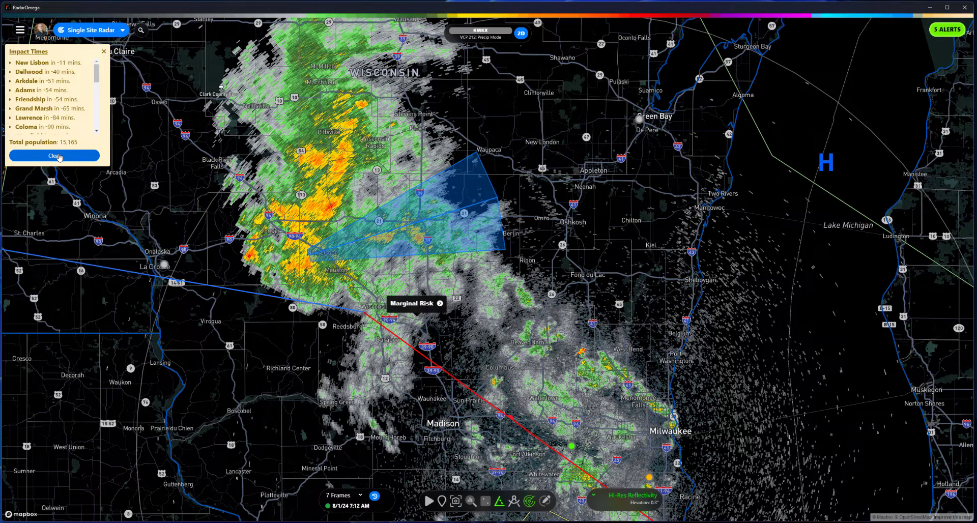
click(59, 156)
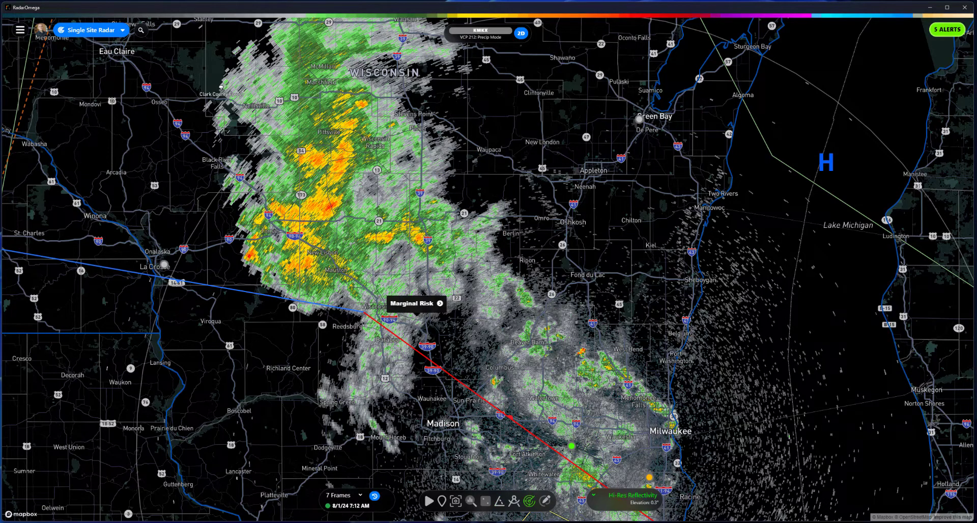
Look over the Tropical Weather and Fire Weather outlook options from the side menu, closing each
click(19, 29)
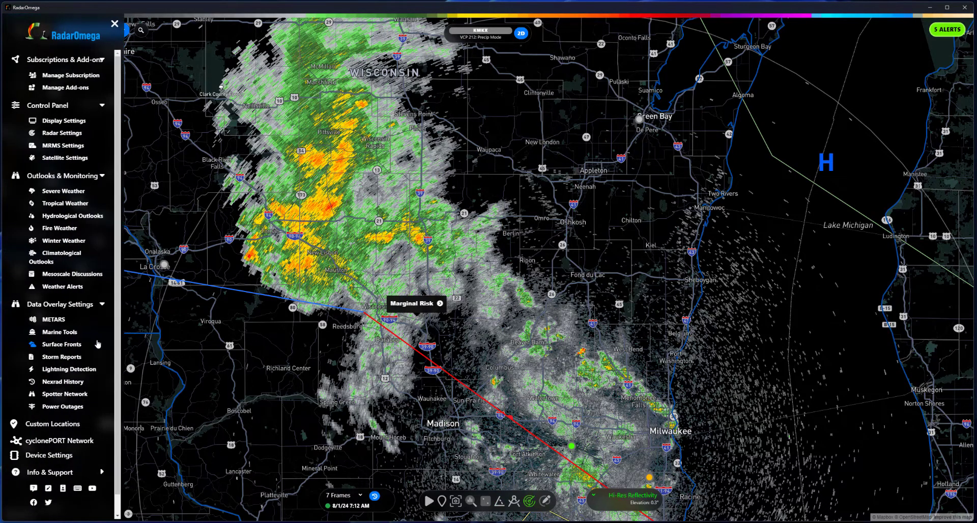
click(64, 205)
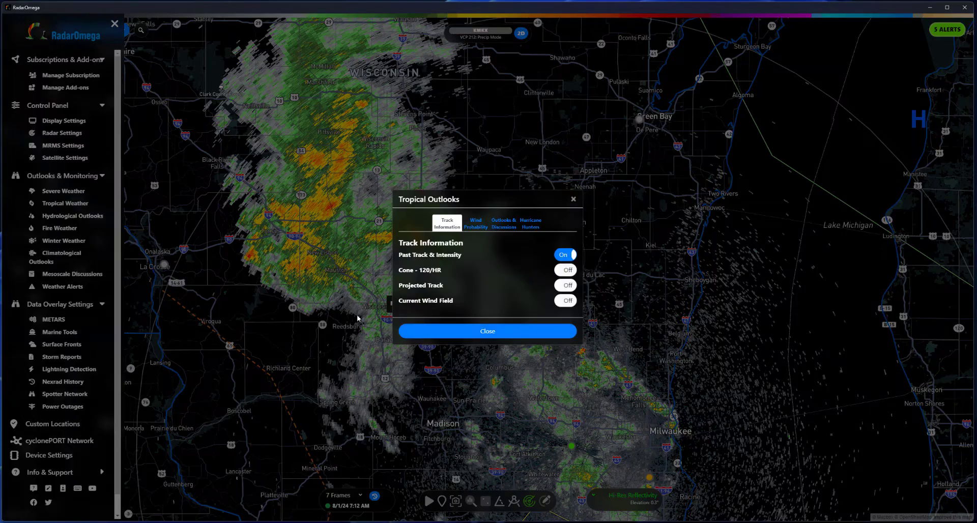
click(488, 331)
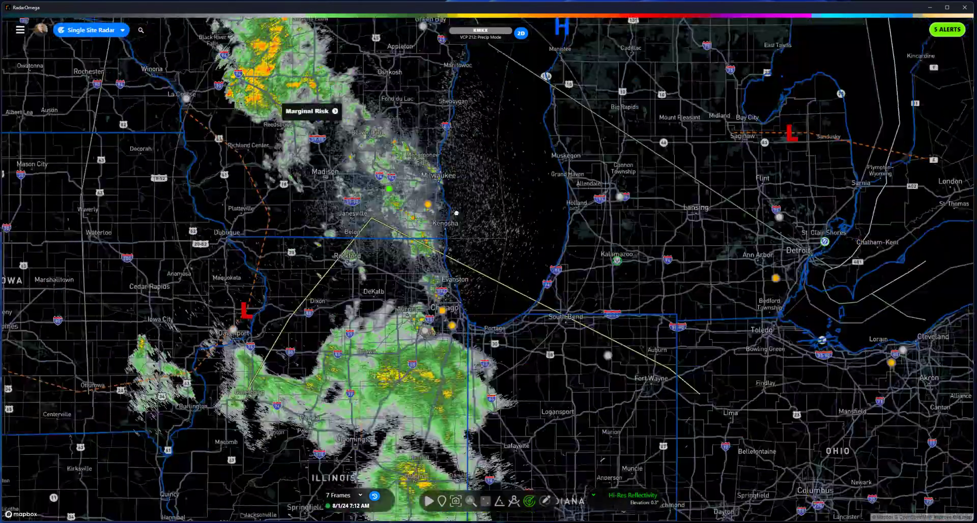
drag(457, 213, 415, 56)
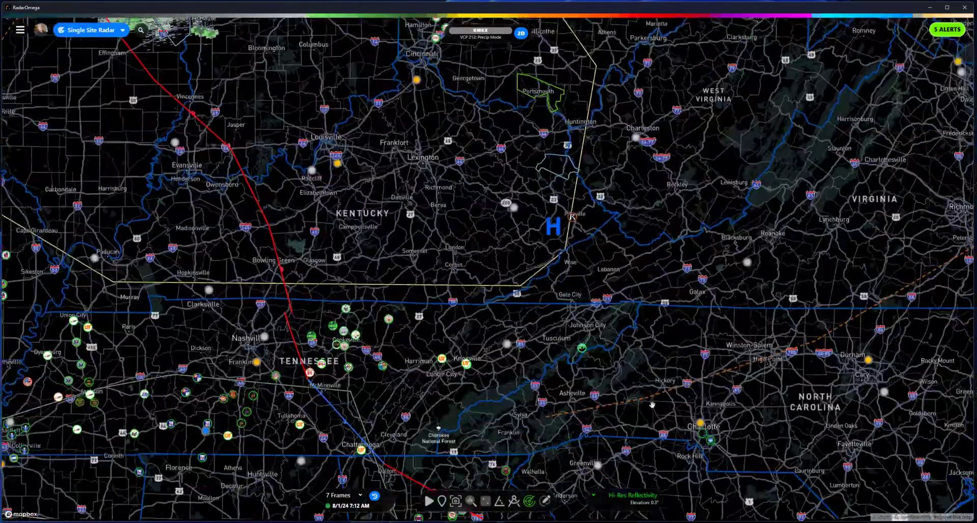
scroll(551, 294, down, 3)
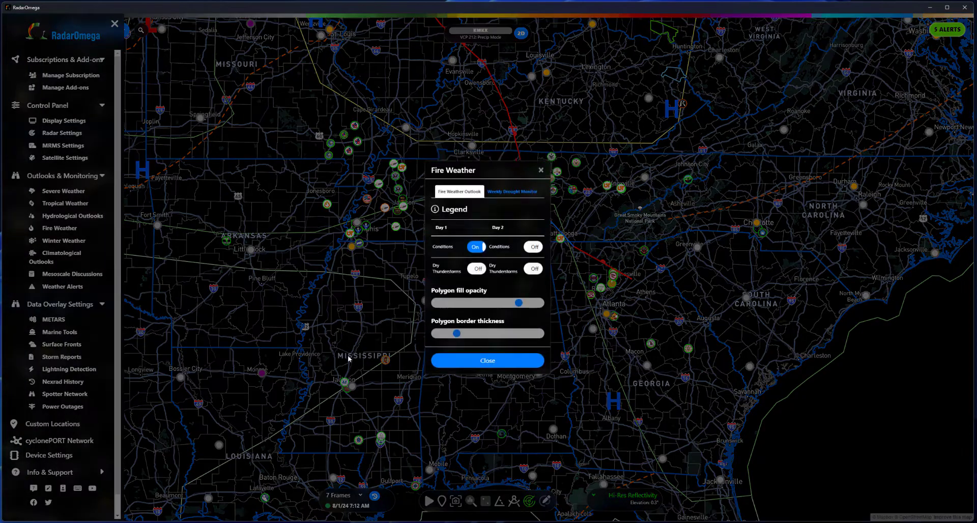
click(479, 367)
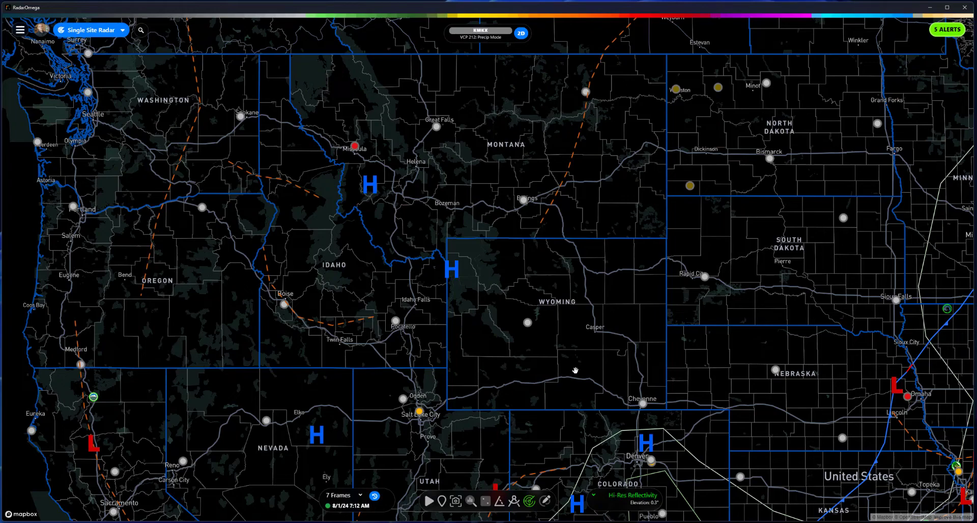
Pan the map so the Wisconsin–Illinois rain band and Great Lakes sit centered on screen
drag(655, 339, 316, 280)
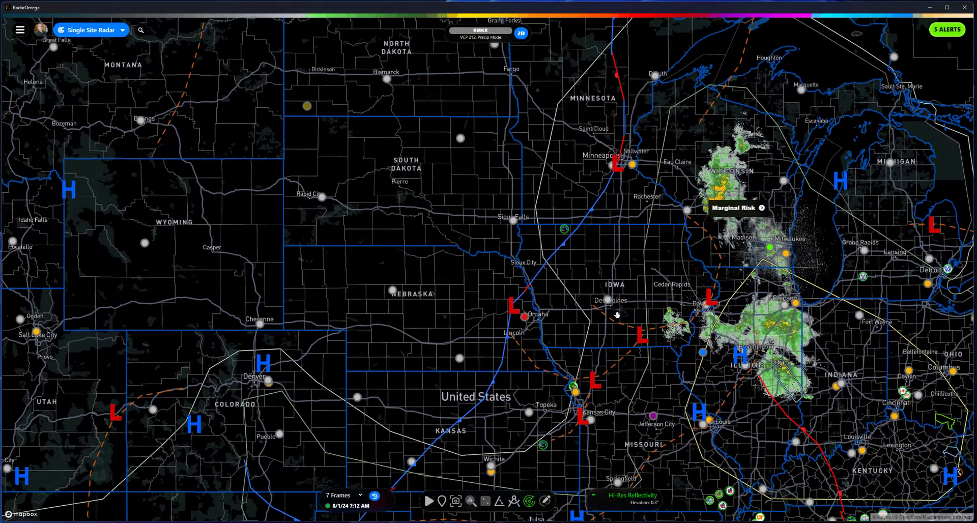
drag(618, 315, 452, 334)
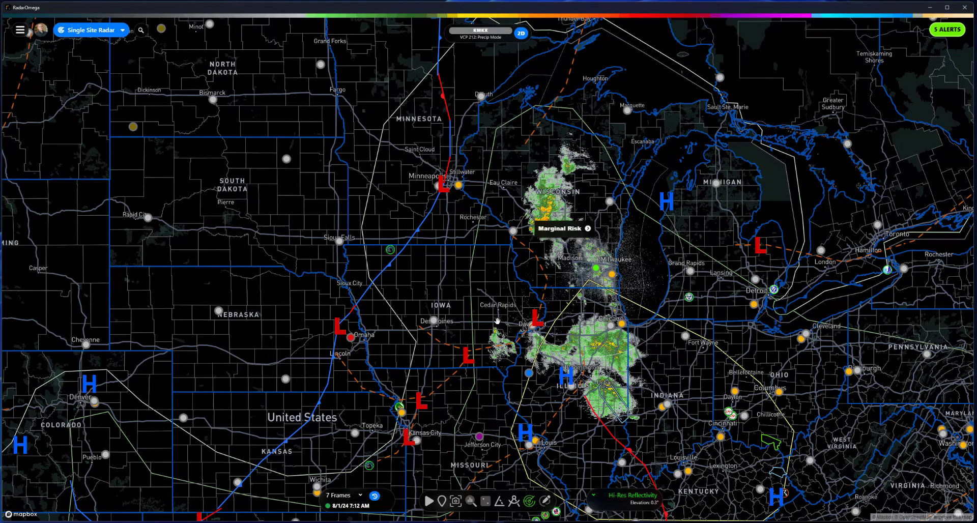
drag(512, 286, 462, 301)
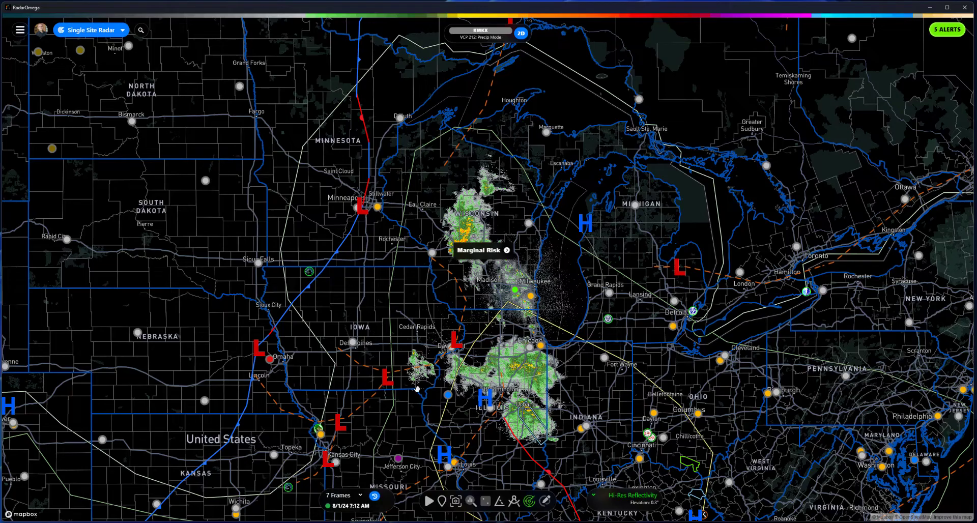
Check the $8.99/$89.00 and $4.99/$49.00 plans on the RadarOmega website, then return to the radar map
click(446, 522)
click(469, 511)
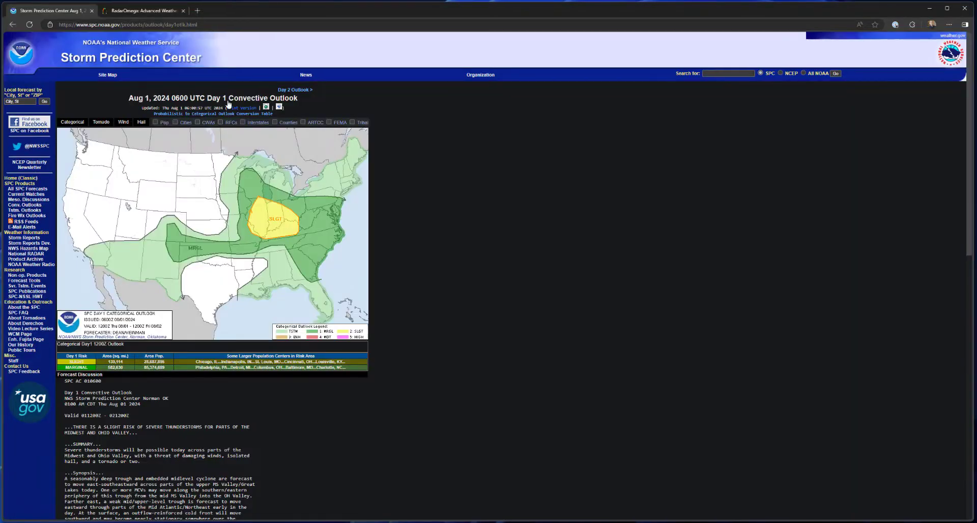
click(151, 12)
scroll(576, 334, down, 15)
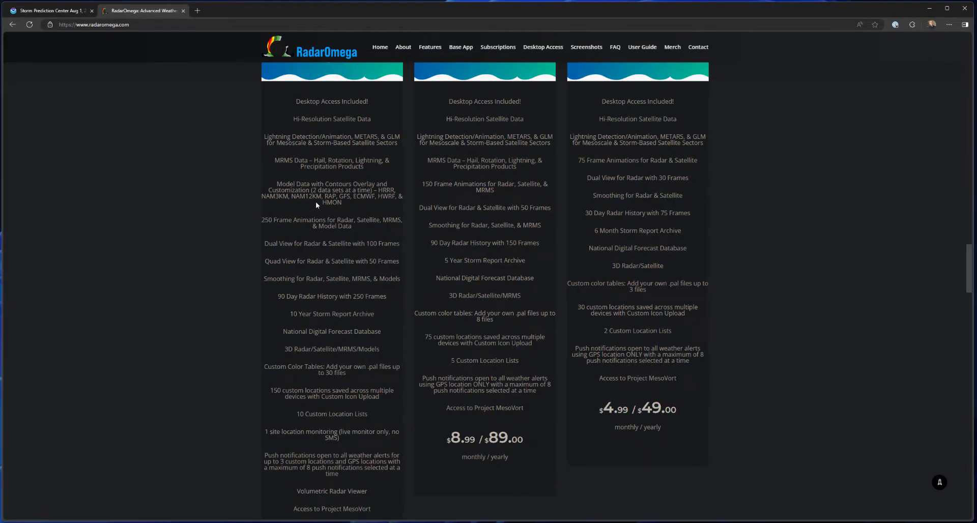
mouse_move(547, 522)
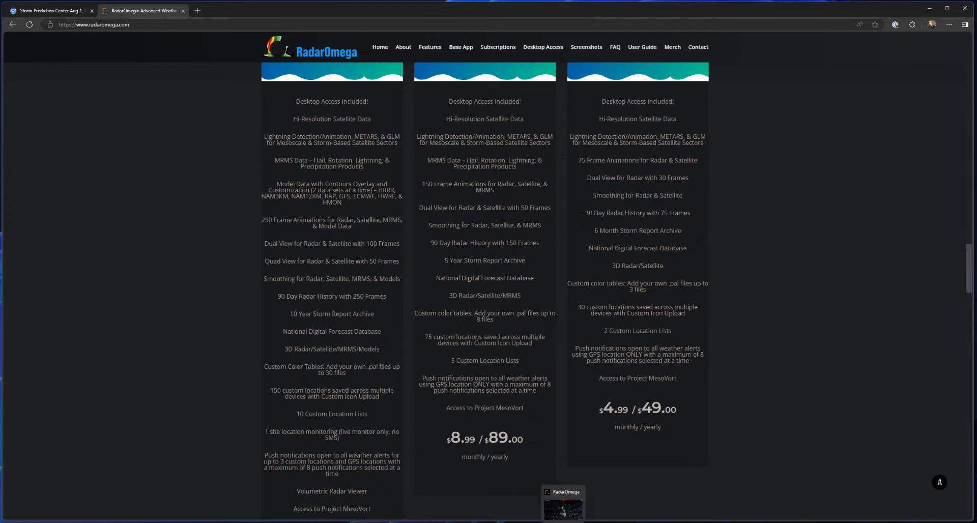
drag(689, 103, 593, 102)
click(644, 278)
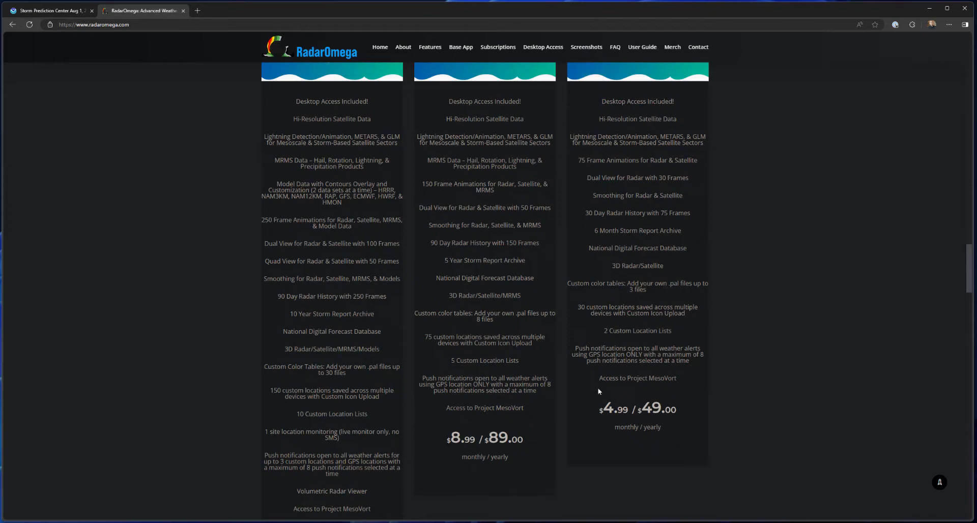
click(564, 522)
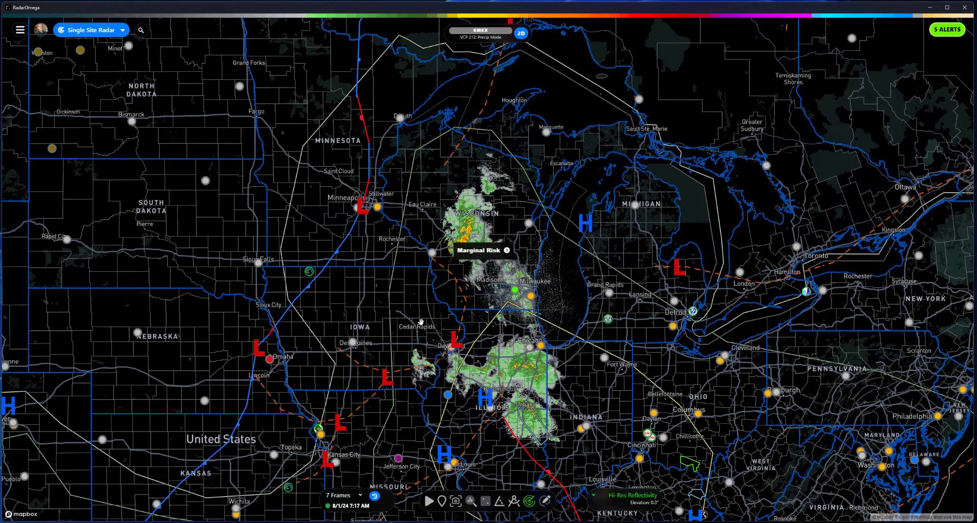
drag(398, 301, 412, 345)
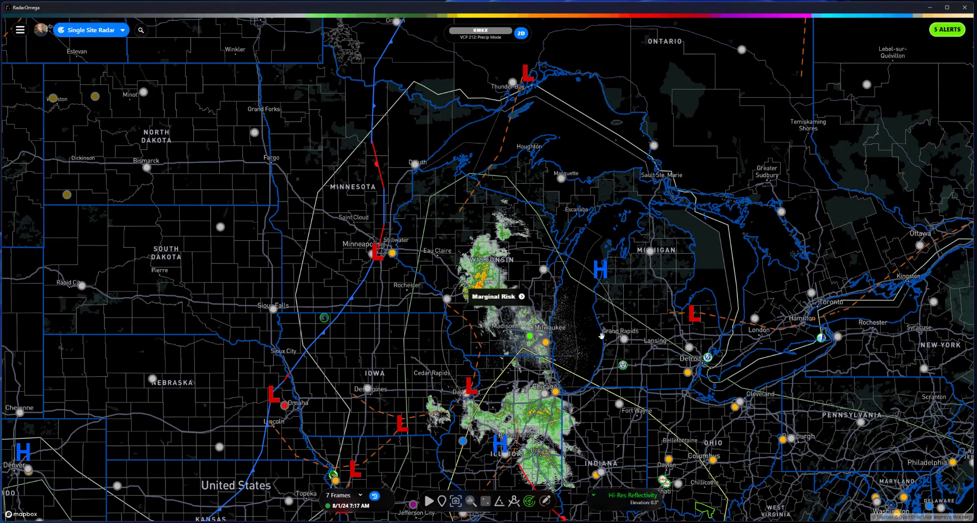